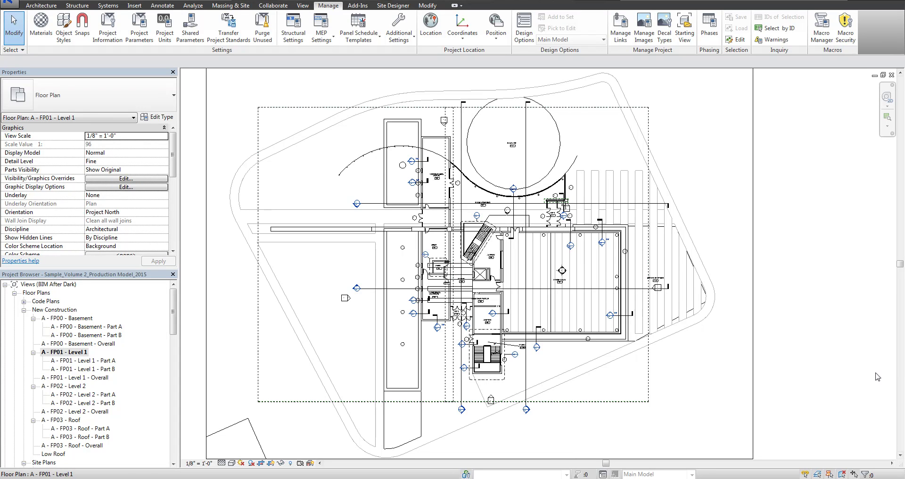
Collapse the Level 1 and Level 2 groups under the curtain wall elevations in the Project Browser
{"action": "scroll", "coordinate": [807, 380], "scroll_direction": "down", "scroll_amount": 3}
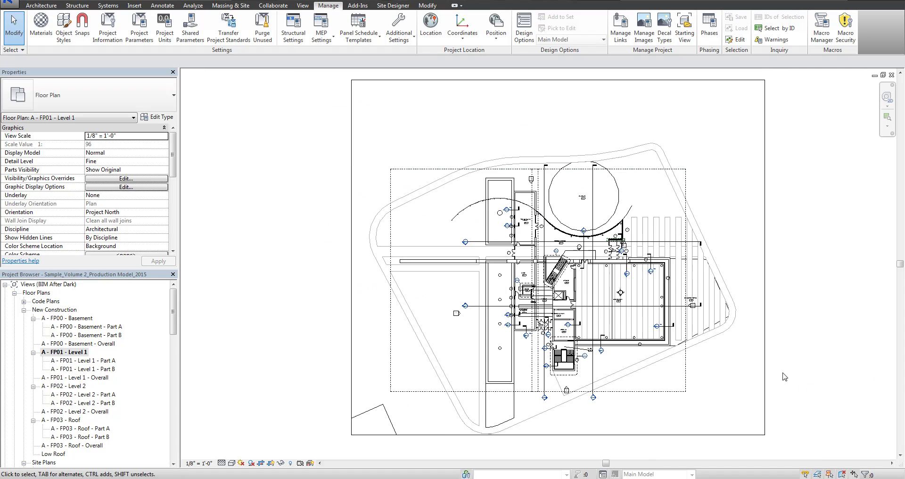
{"action": "scroll", "coordinate": [784, 376], "scroll_direction": "up", "scroll_amount": 1}
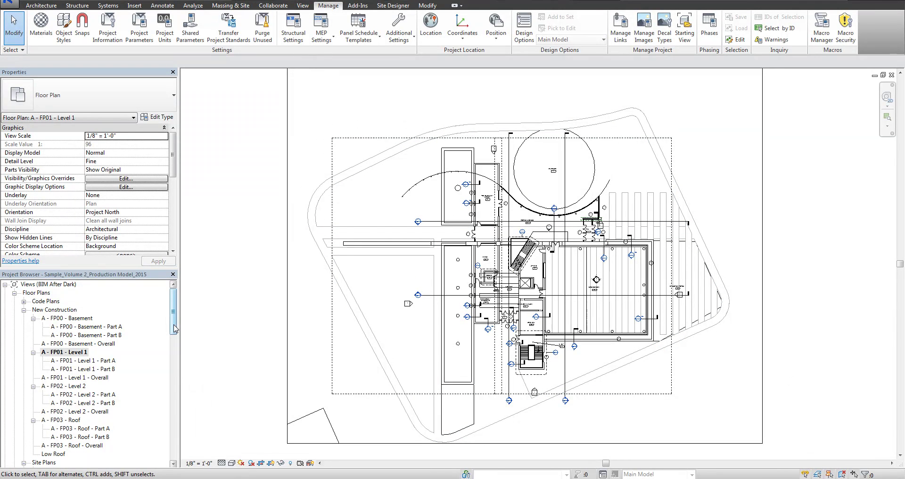
{"action": "left_click_drag", "start_coordinate": [174, 328], "coordinate": [174, 373]}
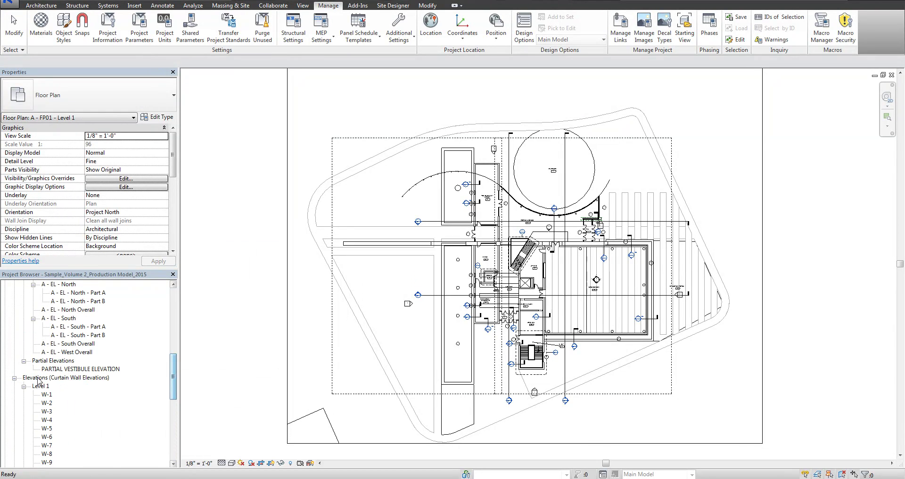
{"action": "left_click", "coordinate": [23, 386]}
{"action": "left_click", "coordinate": [23, 394]}
{"action": "scroll", "coordinate": [135, 410], "scroll_direction": "down", "scroll_amount": 3}
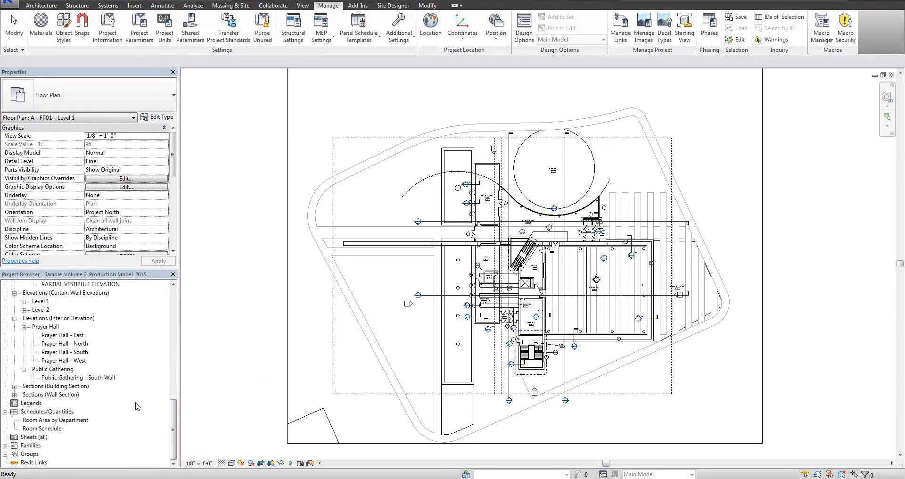
Start a new sheet from the project's Sheets (all) category and move its dialog aside
{"action": "left_click", "coordinate": [26, 437]}
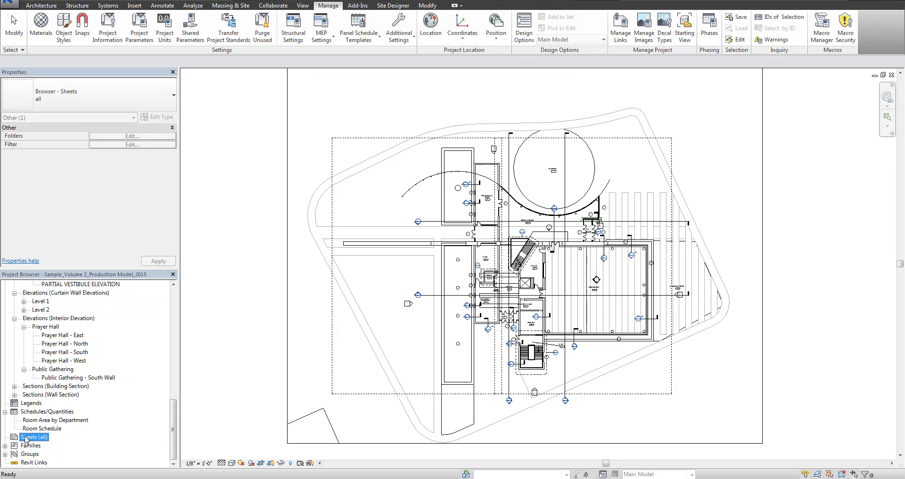
{"action": "right_click", "coordinate": [26, 439]}
{"action": "left_click", "coordinate": [54, 441]}
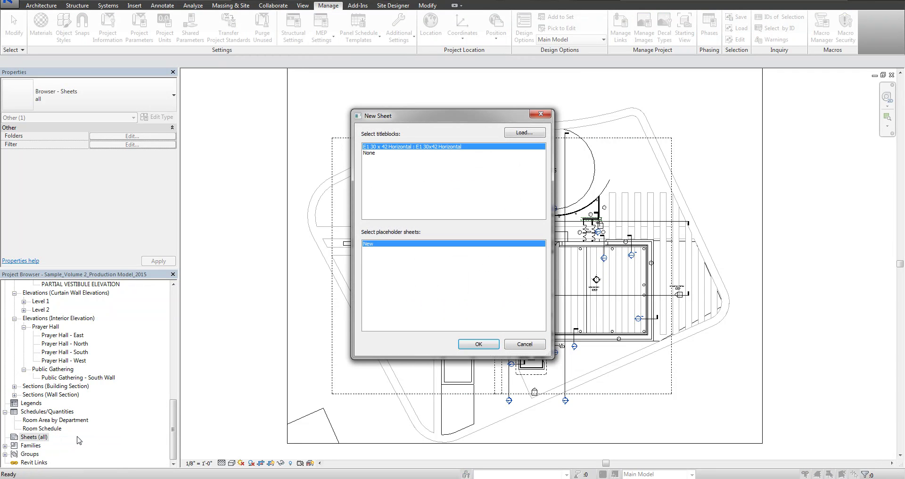
{"action": "left_click_drag", "start_coordinate": [314, 118], "coordinate": [264, 123]}
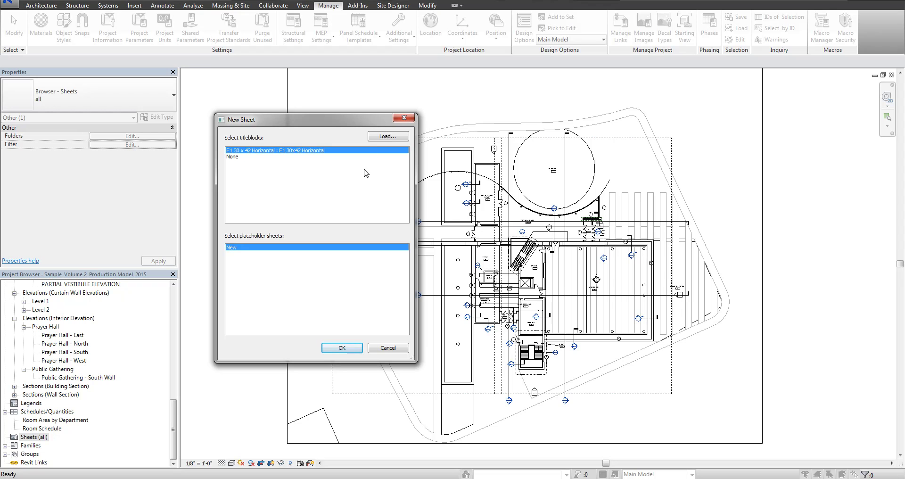
Start loading a titleblock family and browse to BIMAfterDark > Volume 2 - Production > Sample Files on the Projects (P:) drive
{"action": "left_click", "coordinate": [378, 136]}
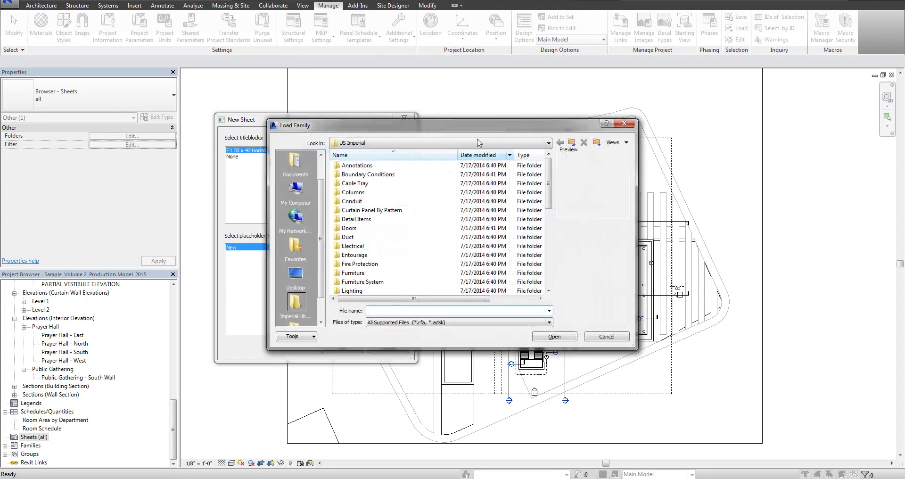
{"action": "left_click", "coordinate": [479, 142]}
{"action": "left_click", "coordinate": [414, 253]}
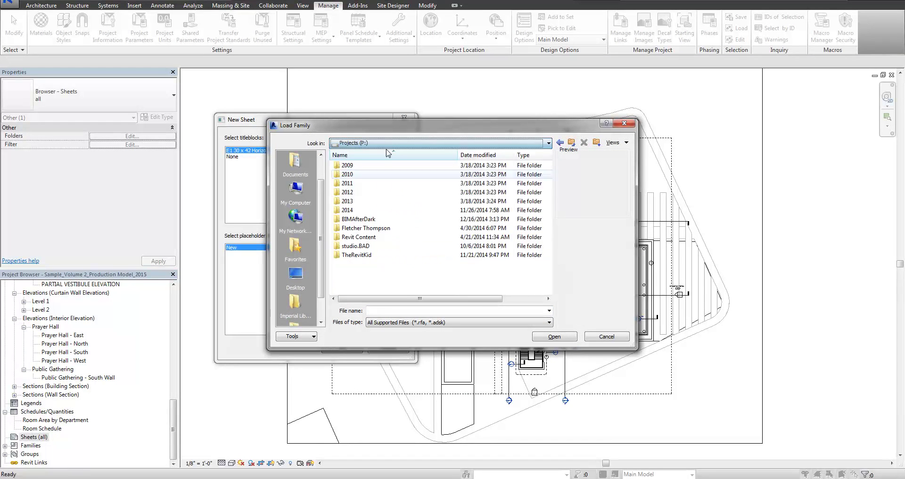
{"action": "double_click", "coordinate": [358, 219]}
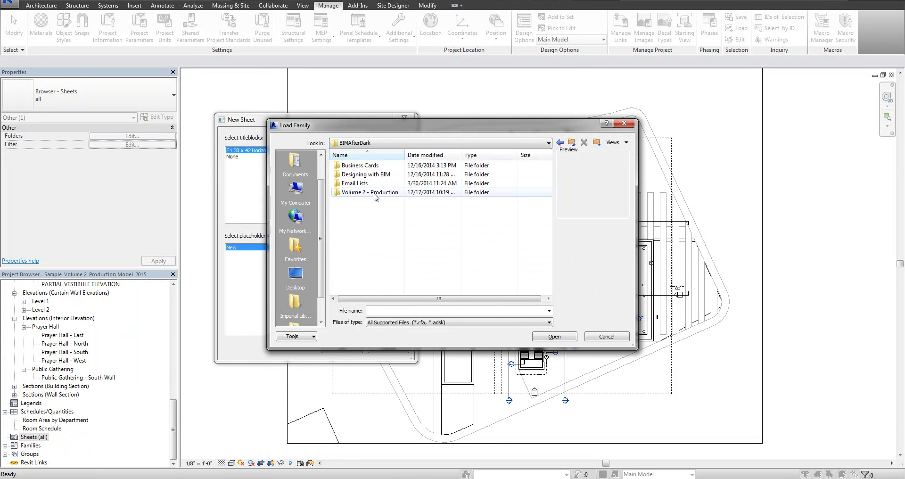
{"action": "double_click", "coordinate": [376, 195]}
{"action": "double_click", "coordinate": [376, 176]}
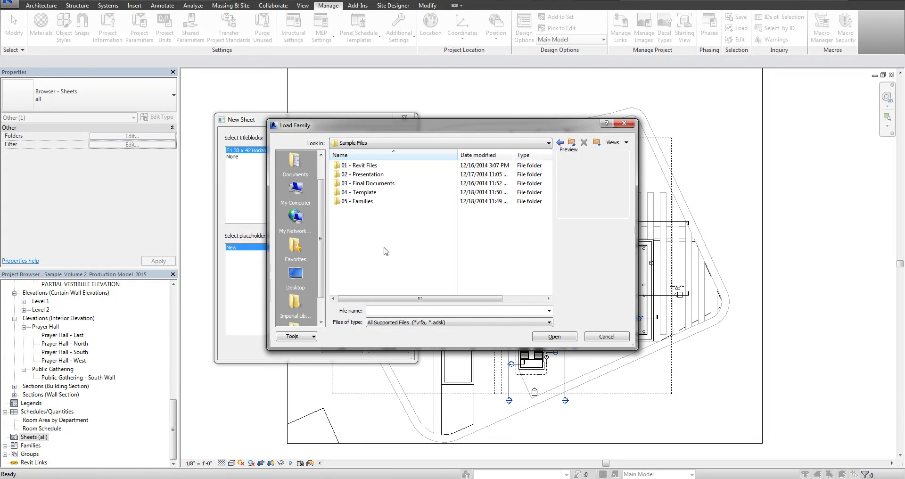
Browse to the Titleblocks folder inside 05 - Families
{"action": "left_click", "coordinate": [368, 202]}
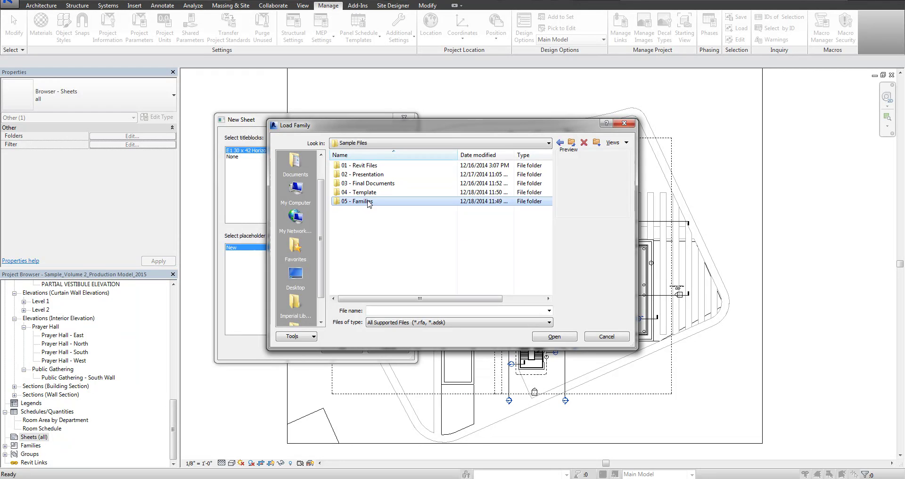
{"action": "double_click", "coordinate": [368, 202]}
{"action": "double_click", "coordinate": [363, 174]}
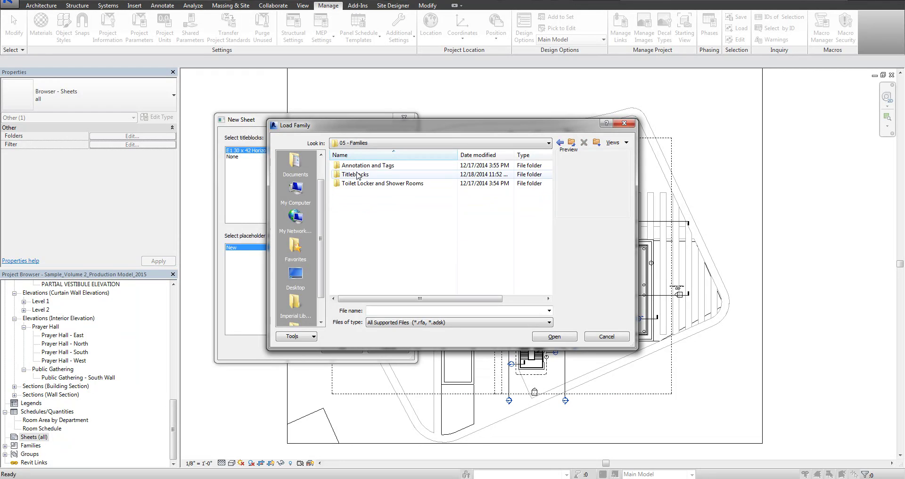
{"action": "left_click", "coordinate": [374, 144]}
{"action": "left_click", "coordinate": [406, 233]}
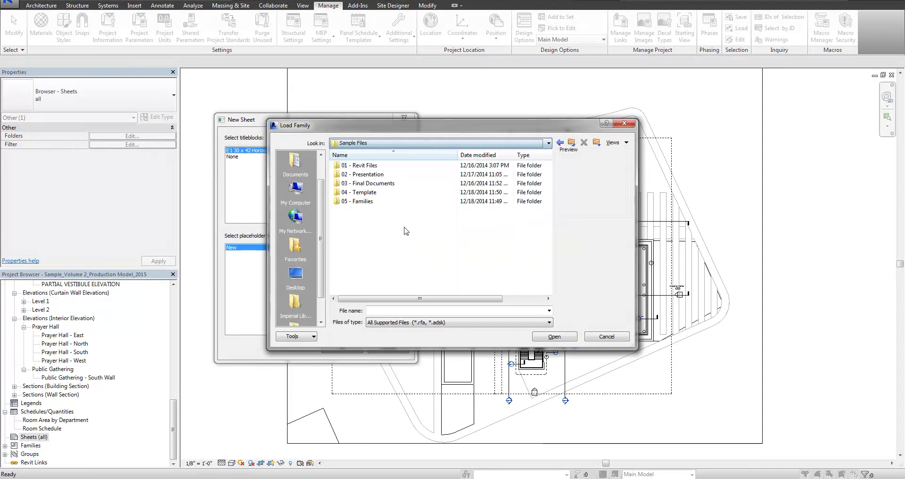
{"action": "double_click", "coordinate": [368, 202]}
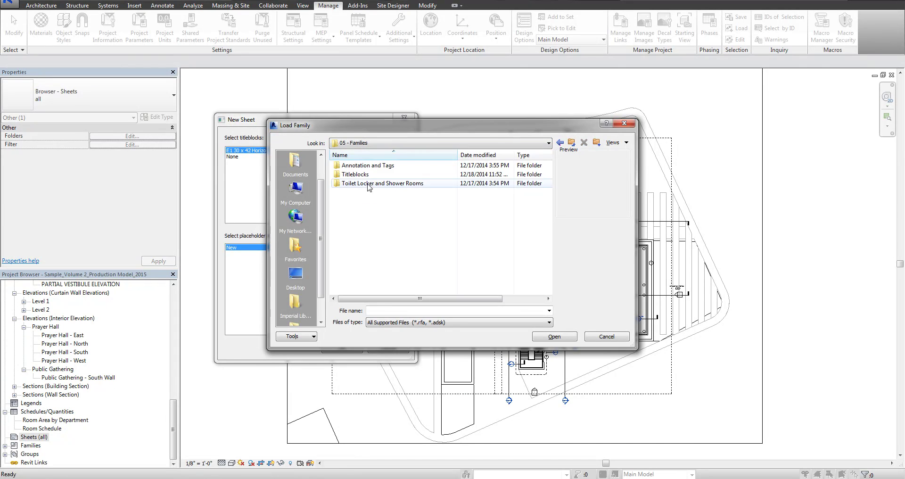
{"action": "double_click", "coordinate": [364, 174]}
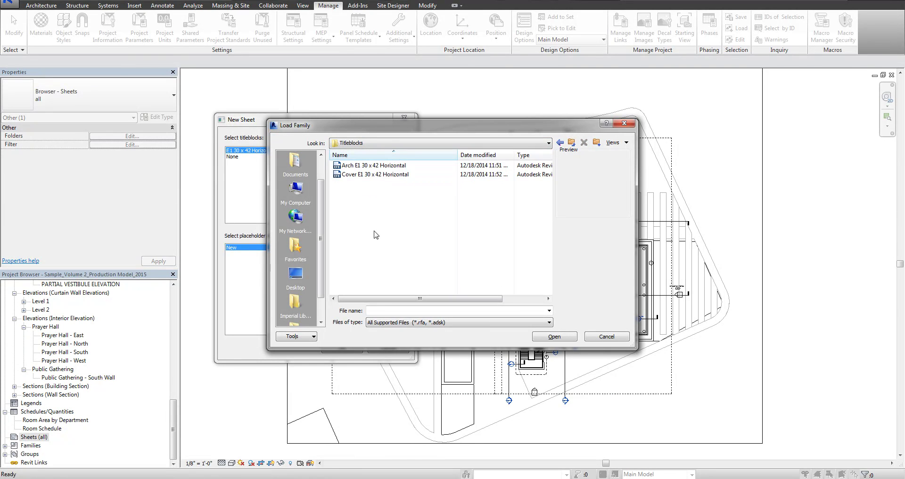
Load the Arch E1 and Cover E1 30 x 42 Horizontal titleblocks and create the sheet with the Arch E1 titleblock
{"action": "left_click", "coordinate": [370, 166]}
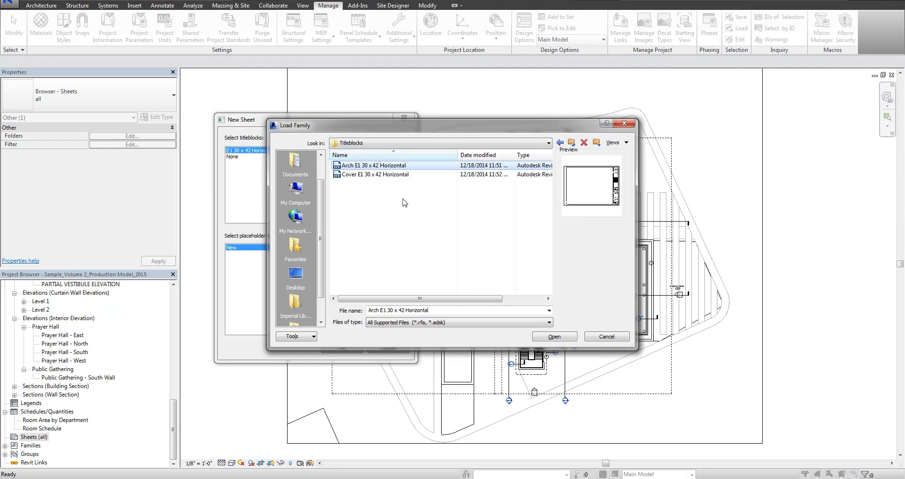
{"action": "left_click", "coordinate": [394, 174], "text": "ctrl"}
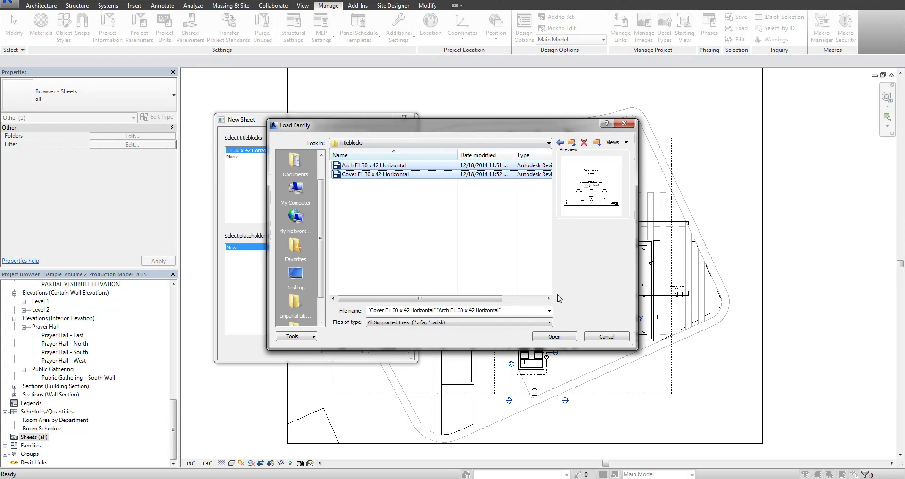
{"action": "left_click", "coordinate": [560, 337]}
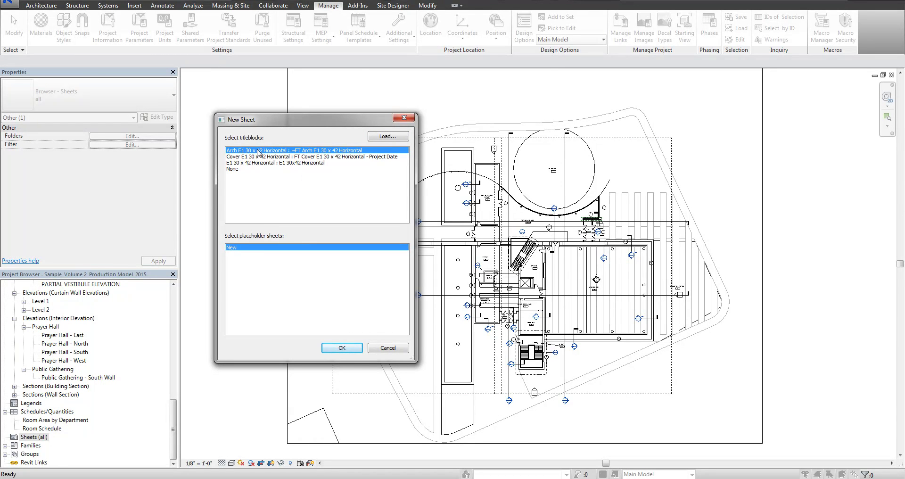
{"action": "left_click", "coordinate": [348, 351]}
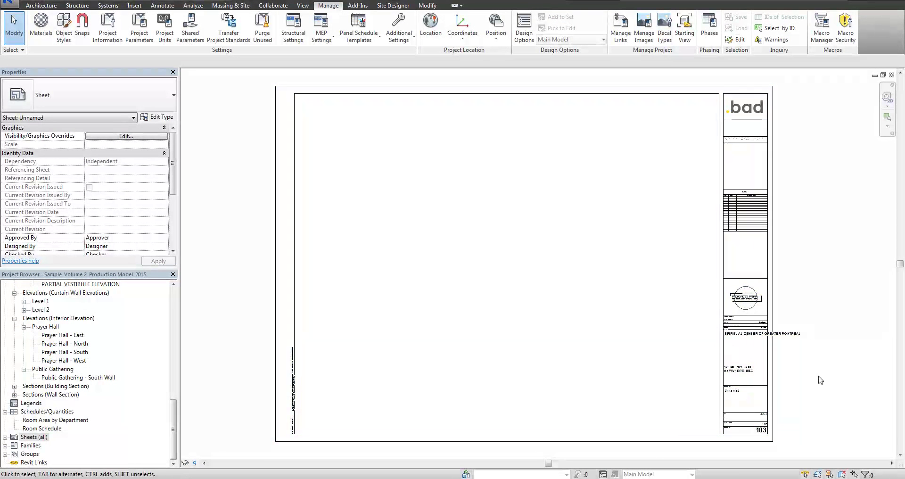
Inspect the overflowing project name on the new sheet and open its Arch E1 30 x 42 Horizontal title block family for editing
{"action": "scroll", "coordinate": [819, 377], "scroll_direction": "up", "scroll_amount": 5}
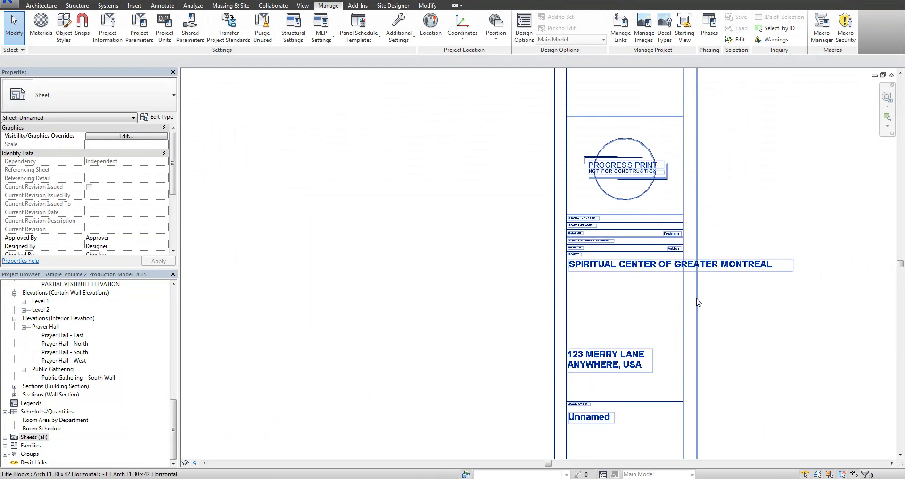
{"action": "scroll", "coordinate": [693, 304], "scroll_direction": "down", "scroll_amount": 3}
{"action": "left_click", "coordinate": [689, 334]}
{"action": "scroll", "coordinate": [690, 333], "scroll_direction": "down", "scroll_amount": 4}
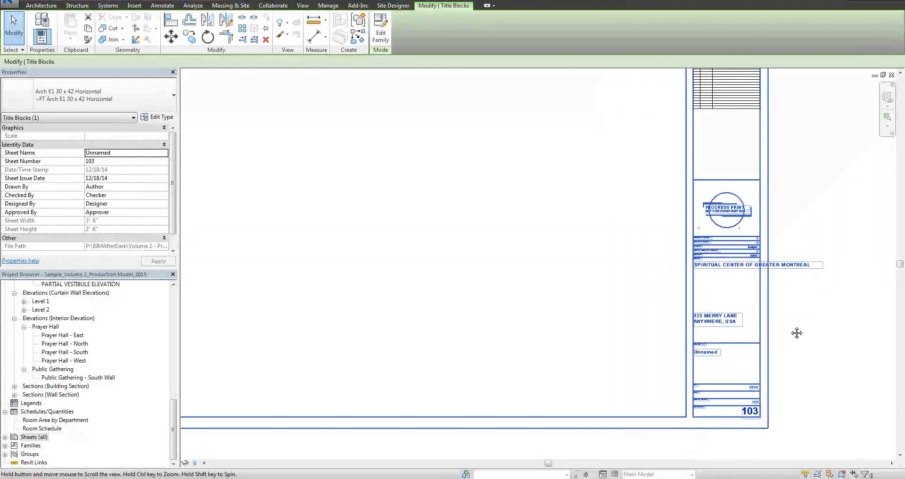
{"action": "middle_click_drag", "start_coordinate": [608, 369], "coordinate": [612, 349]}
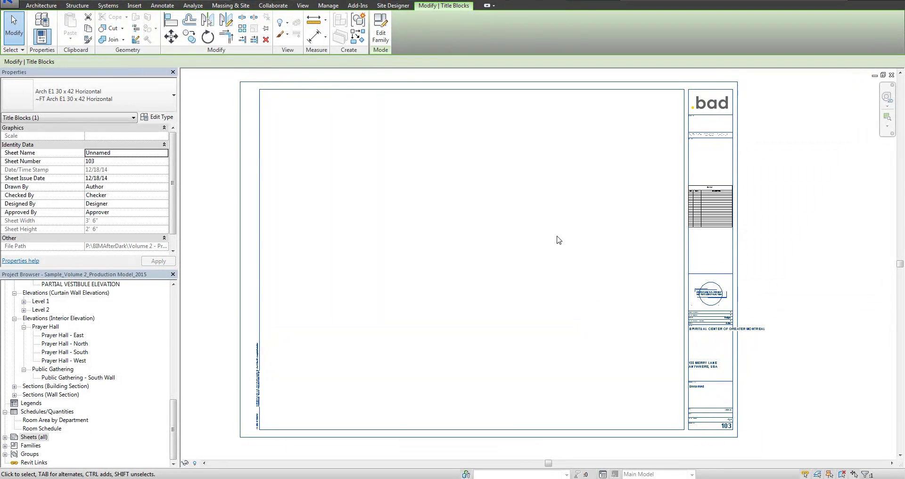
{"action": "left_click", "coordinate": [381, 33]}
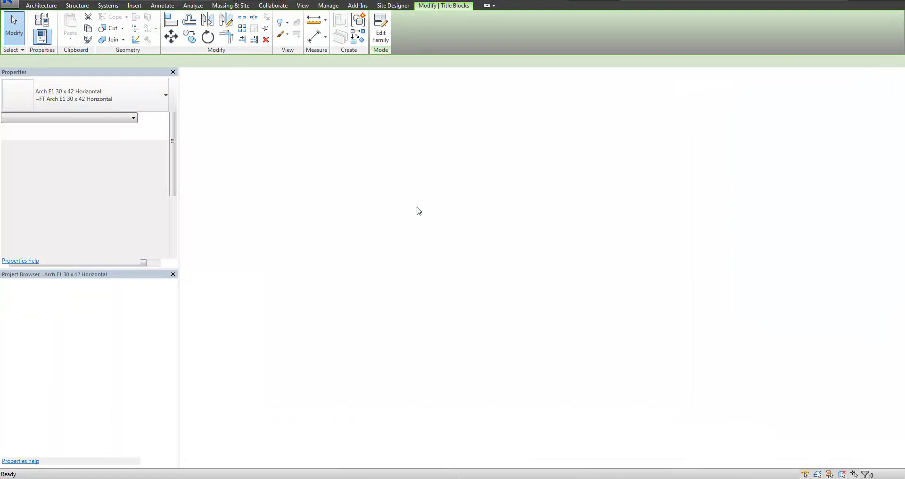
Turn off Wrap between parameters only for the Project Name, Project Address and Sheet Name labels
{"action": "scroll", "coordinate": [801, 415], "scroll_direction": "up", "scroll_amount": 5}
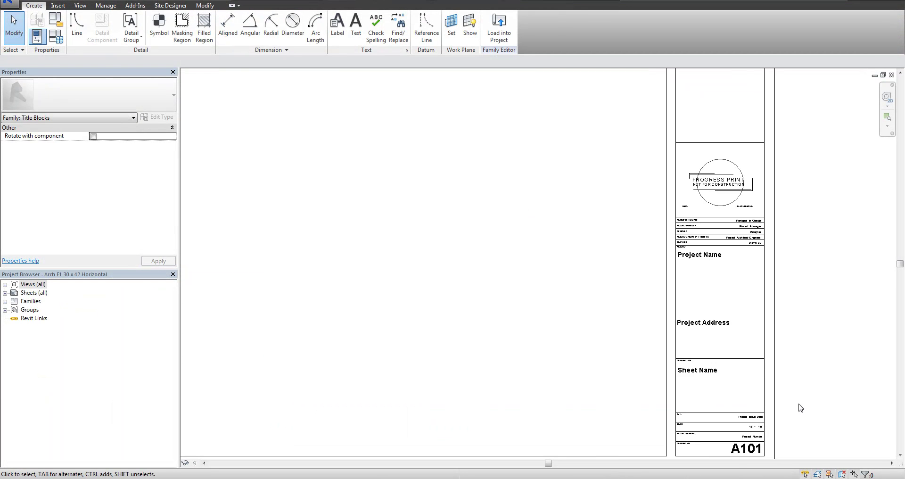
{"action": "left_click", "coordinate": [688, 188]}
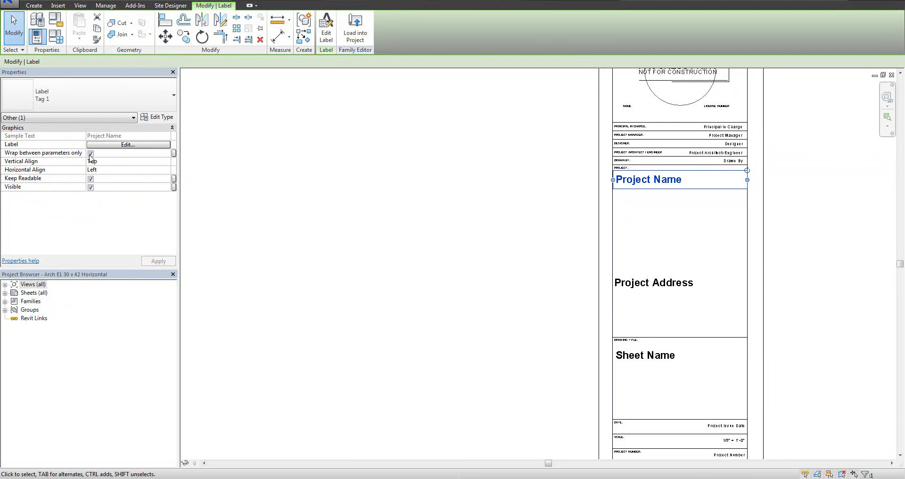
{"action": "left_click", "coordinate": [311, 206]}
{"action": "scroll", "coordinate": [321, 230], "scroll_direction": "down", "scroll_amount": 3}
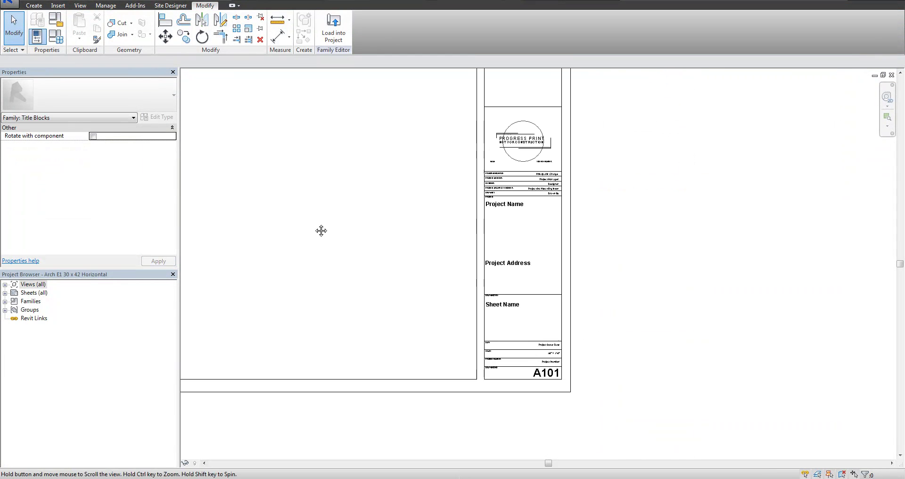
{"action": "middle_click_drag", "start_coordinate": [321, 230], "coordinate": [323, 237]}
{"action": "left_click", "coordinate": [500, 269]}
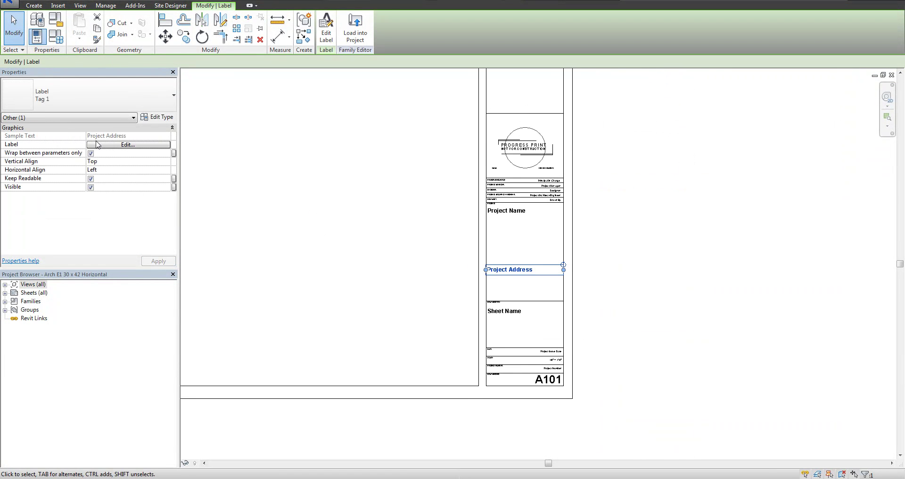
{"action": "left_click", "coordinate": [521, 315]}
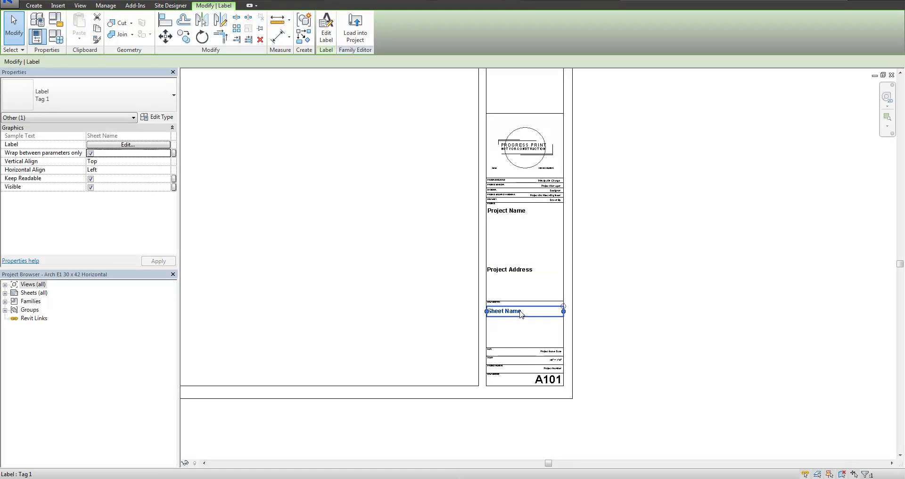
{"action": "left_click", "coordinate": [289, 194]}
{"action": "scroll", "coordinate": [289, 194], "scroll_direction": "down", "scroll_amount": 2}
{"action": "middle_click_drag", "start_coordinate": [308, 205], "coordinate": [513, 276]}
{"action": "middle_click_drag", "start_coordinate": [468, 204], "coordinate": [491, 235]}
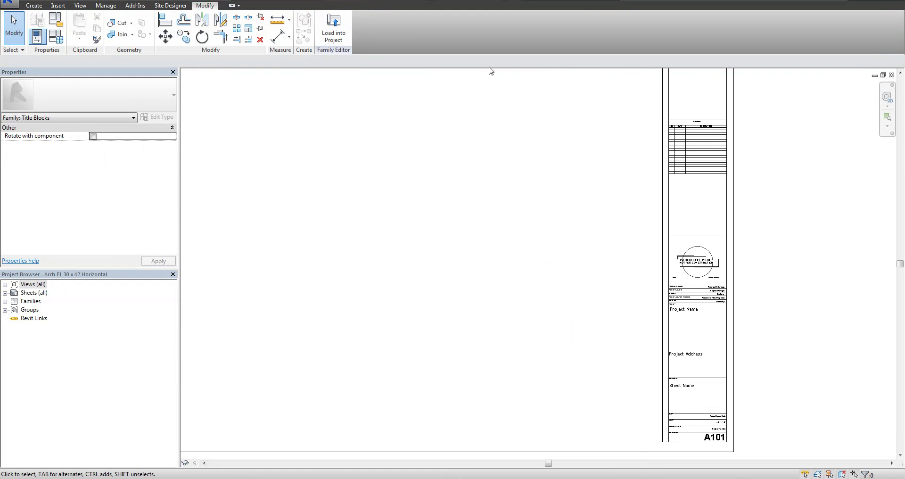
Load the edited title block family into the project, overwriting the existing version and its parameter values, and check the project name on the sheet
{"action": "left_click", "coordinate": [342, 40]}
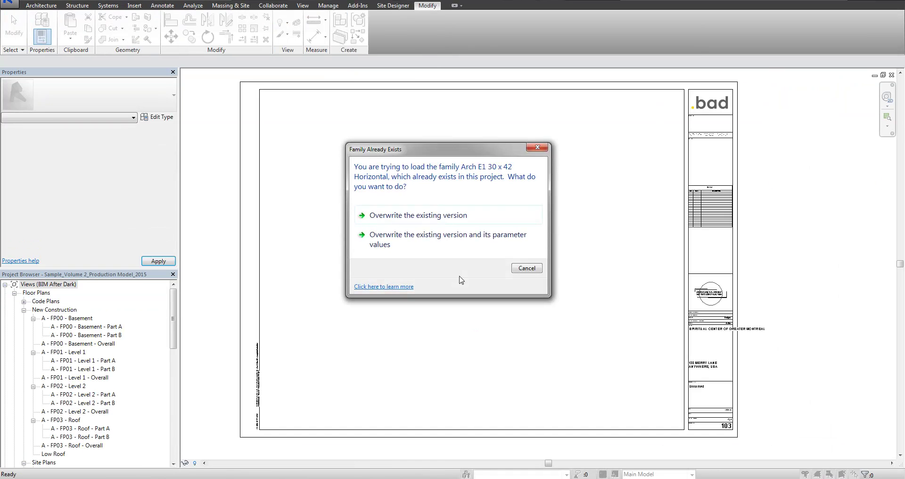
{"action": "left_click", "coordinate": [430, 238]}
{"action": "scroll", "coordinate": [761, 355], "scroll_direction": "up", "scroll_amount": 2}
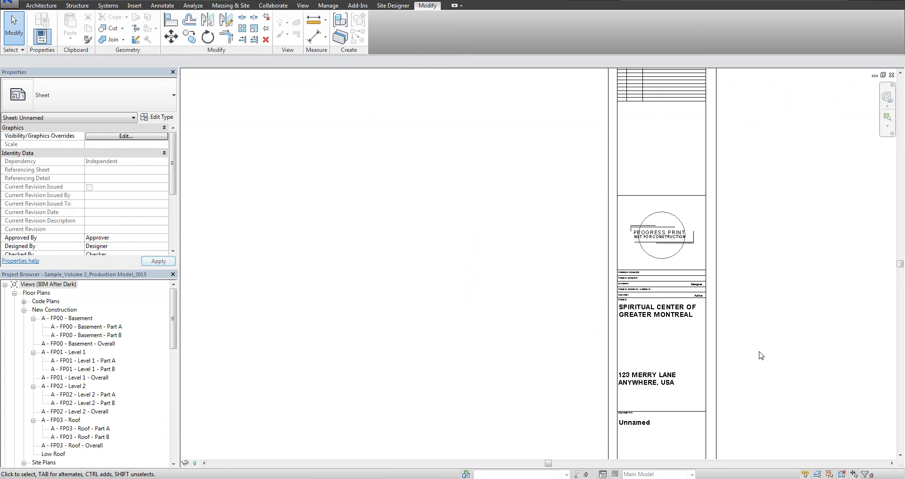
{"action": "scroll", "coordinate": [657, 318], "scroll_direction": "up", "scroll_amount": 3}
{"action": "scroll", "coordinate": [637, 297], "scroll_direction": "down", "scroll_amount": 5}
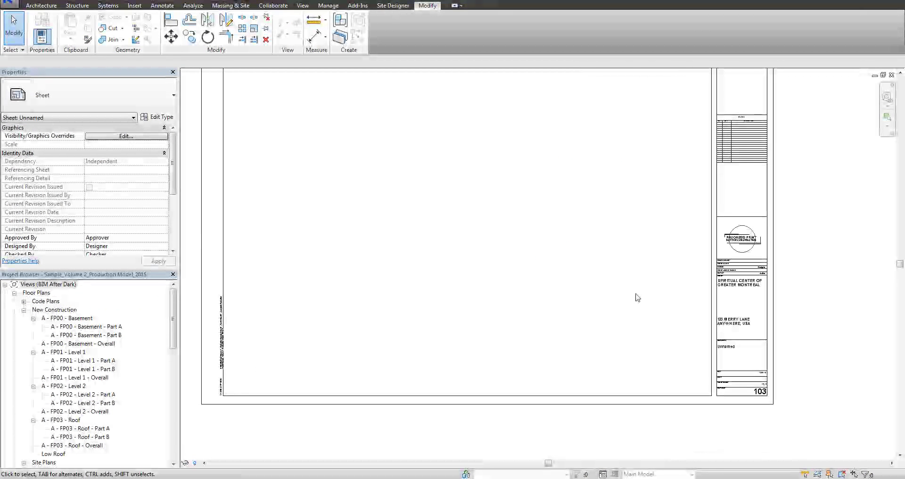
{"action": "scroll", "coordinate": [637, 298], "scroll_direction": "down", "scroll_amount": 1}
{"action": "middle_click_drag", "start_coordinate": [637, 297], "coordinate": [622, 370]}
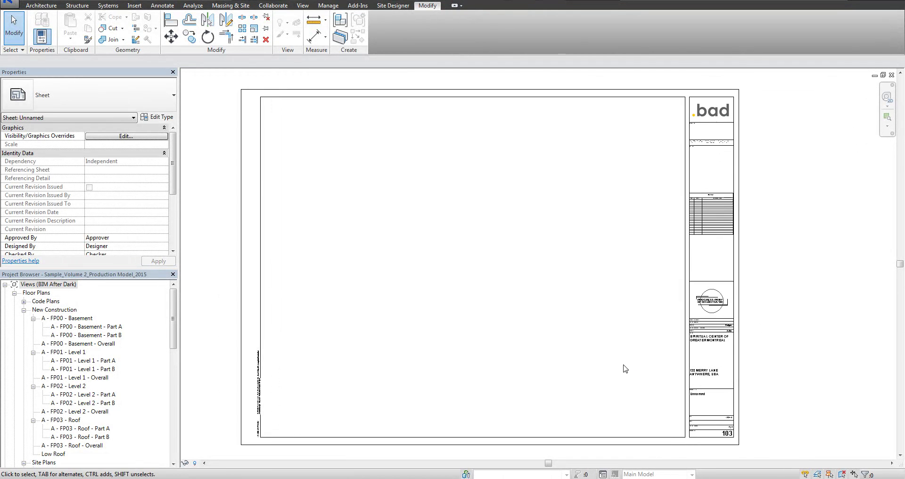
Change the sheet number of sheet 103 to A101, keeping the name Unnamed
{"action": "left_click_drag", "start_coordinate": [173, 328], "coordinate": [173, 440]}
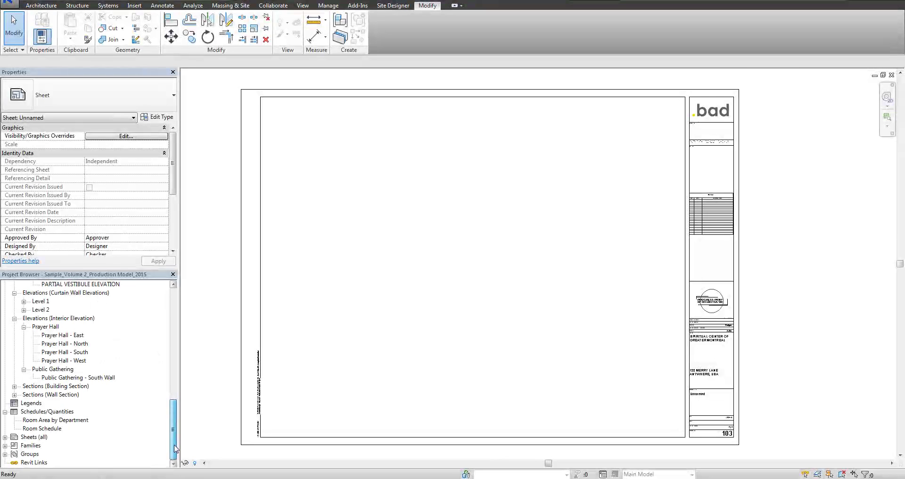
{"action": "left_click", "coordinate": [5, 437]}
{"action": "left_click", "coordinate": [37, 437]}
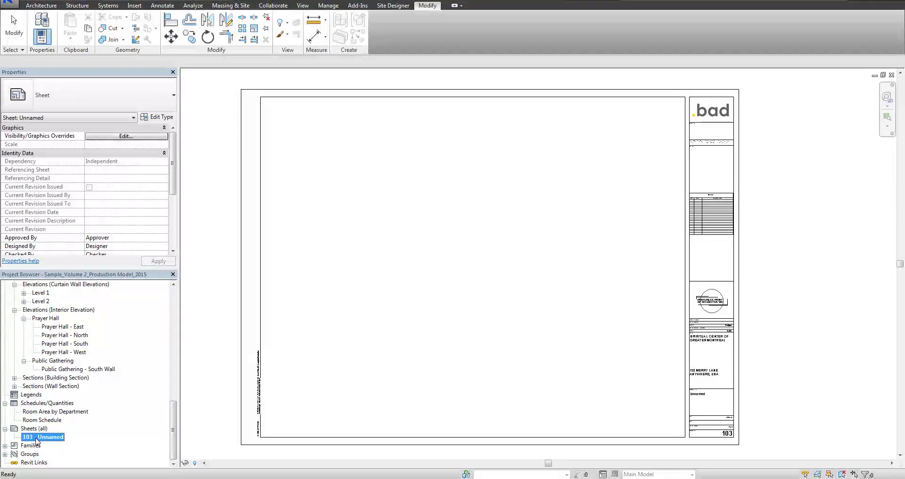
{"action": "right_click", "coordinate": [36, 441]}
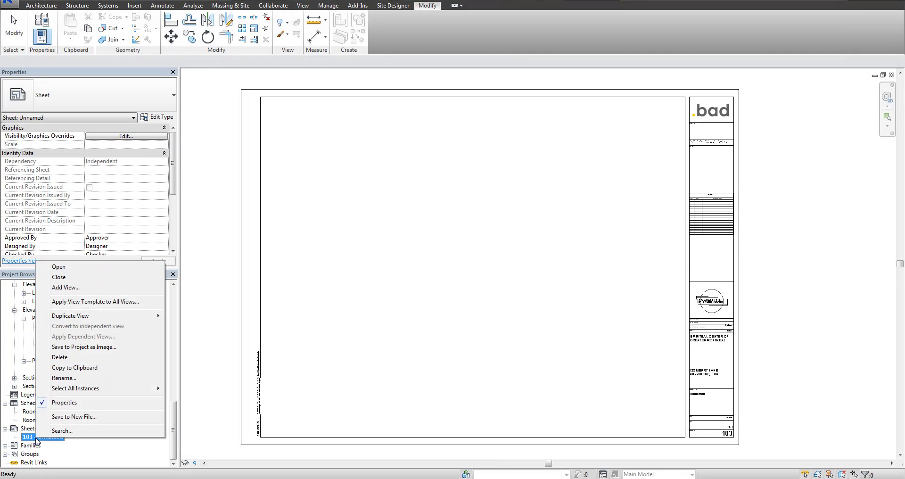
{"action": "left_click", "coordinate": [78, 382]}
{"action": "type", "text": "A101"}
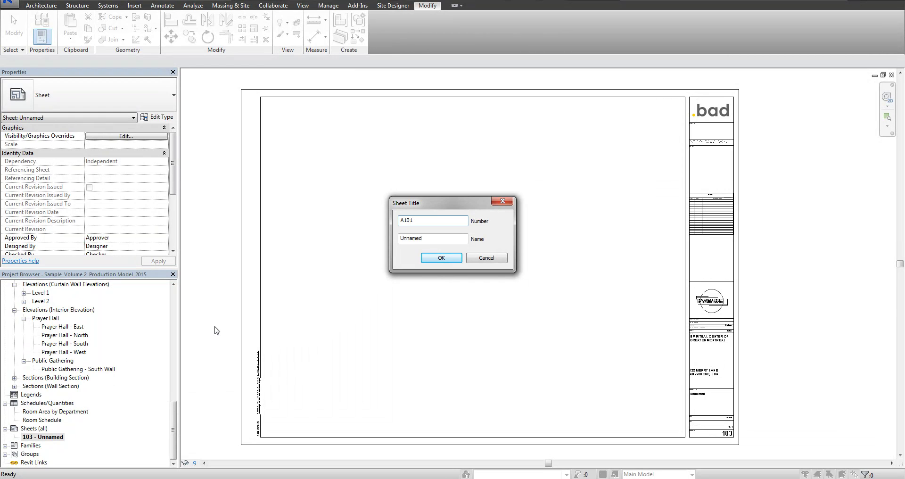
{"action": "left_click", "coordinate": [444, 242]}
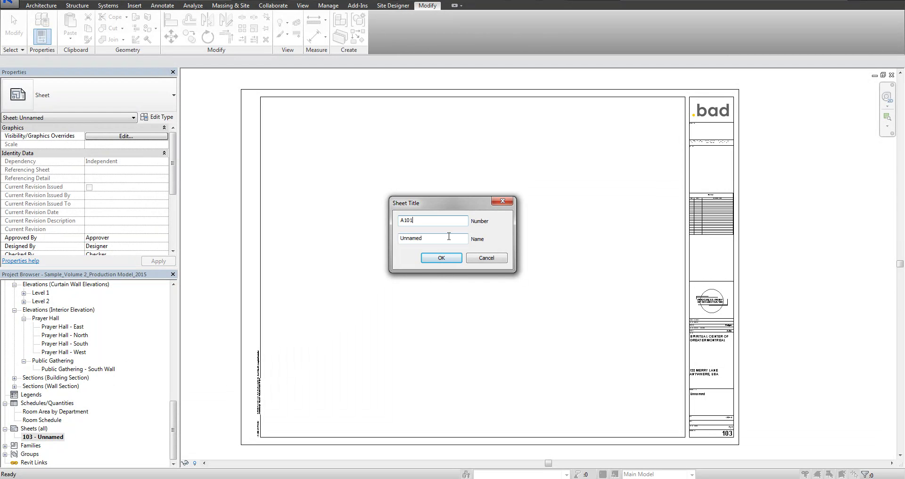
{"action": "left_click", "coordinate": [434, 258]}
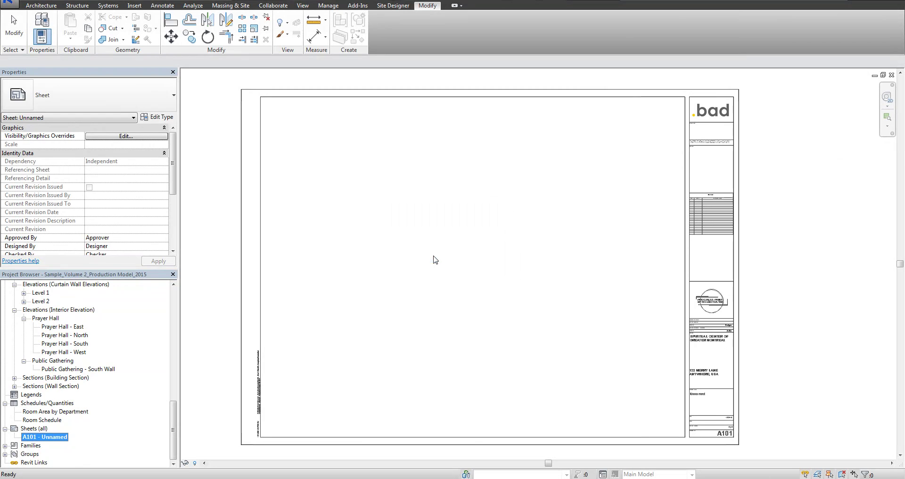
Copy the A101 sheet and paste it three times to add three more sheets
{"action": "left_click", "coordinate": [40, 429]}
{"action": "right_click", "coordinate": [41, 430]}
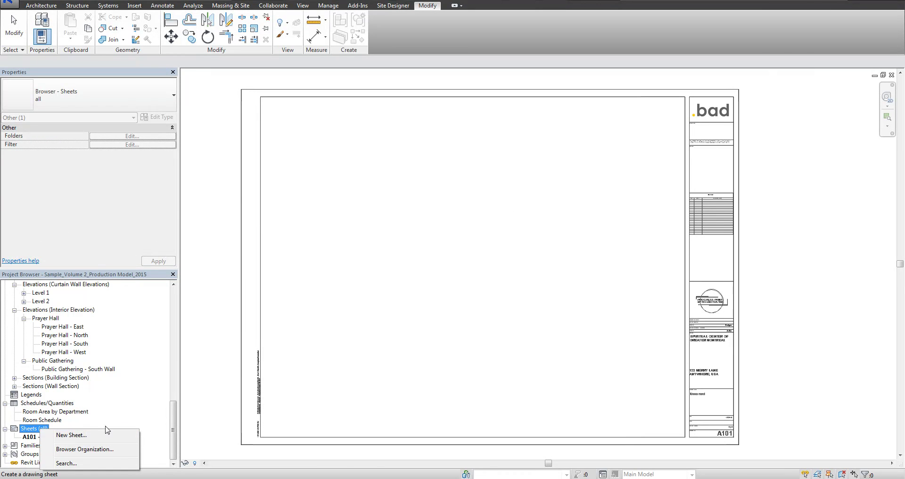
{"action": "left_click", "coordinate": [103, 417]}
{"action": "left_click", "coordinate": [51, 437]}
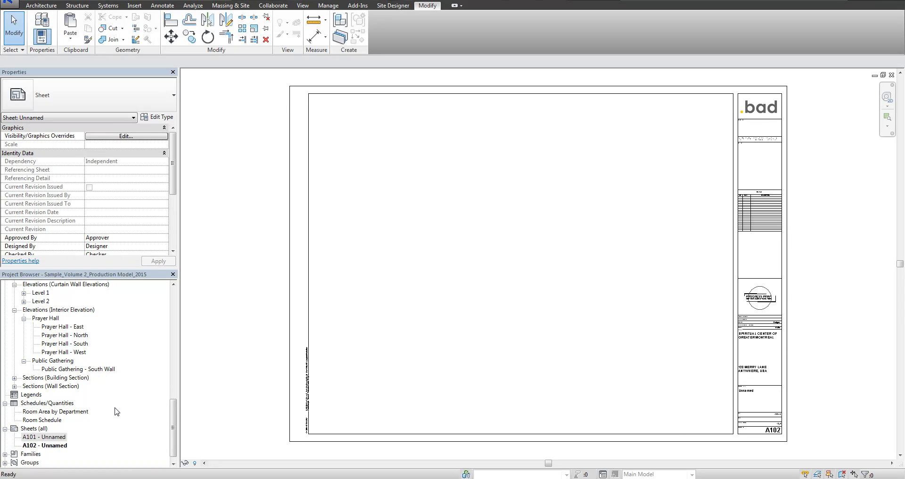
{"action": "left_click", "coordinate": [117, 411]}
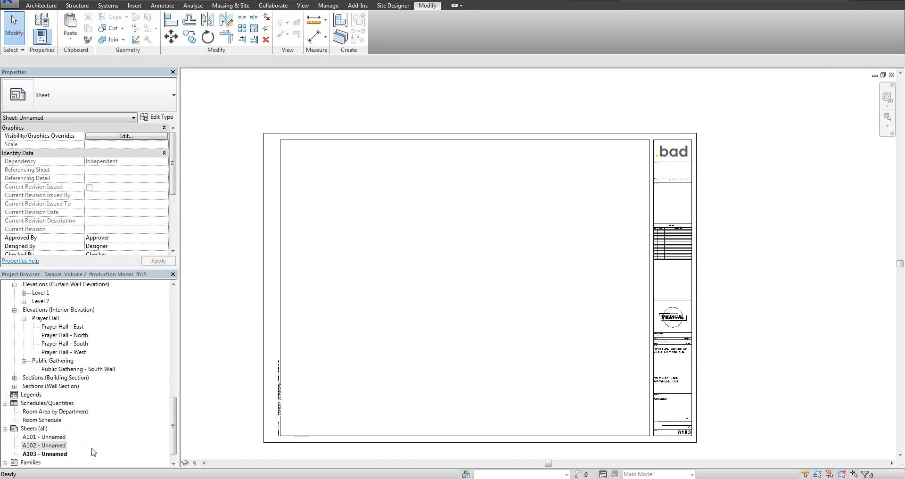
{"action": "left_click", "coordinate": [100, 435]}
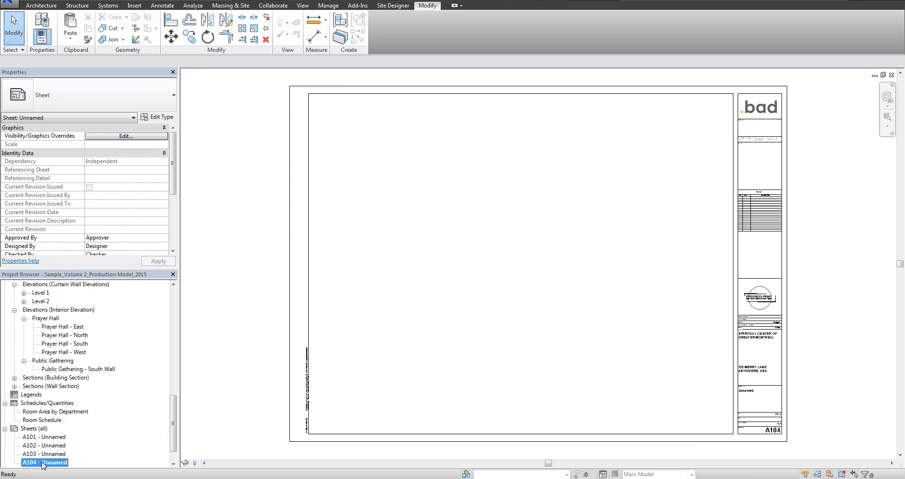
Change the number of sheet A104 to A110
{"action": "scroll", "coordinate": [43, 464], "scroll_direction": "down", "scroll_amount": 1}
{"action": "right_click", "coordinate": [58, 436]}
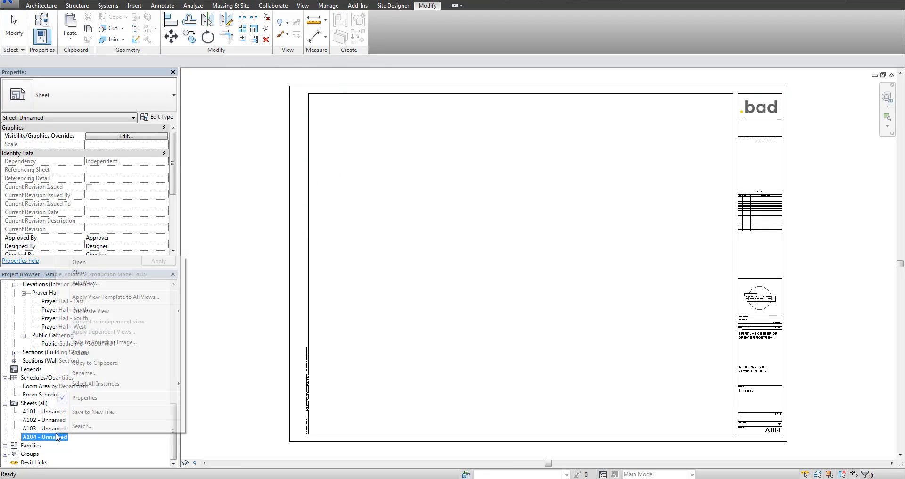
{"action": "left_click", "coordinate": [114, 373]}
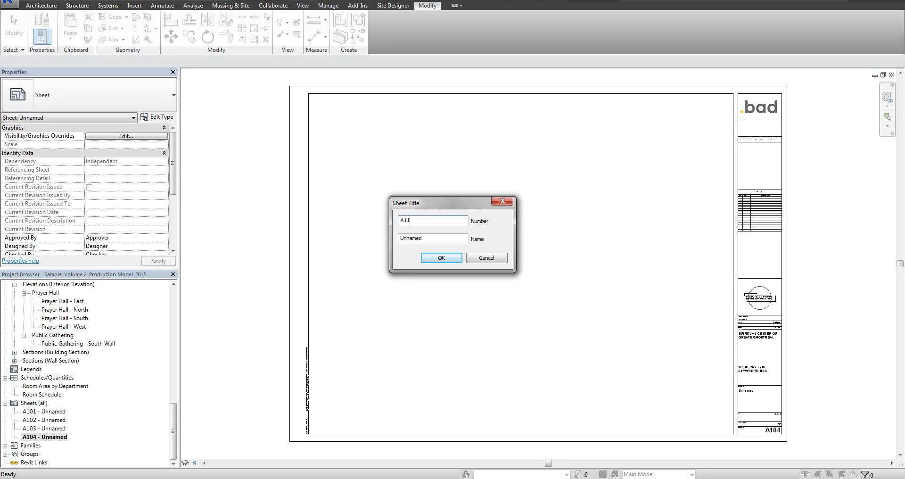
{"action": "type", "text": "A110"}
{"action": "left_click", "coordinate": [443, 258]}
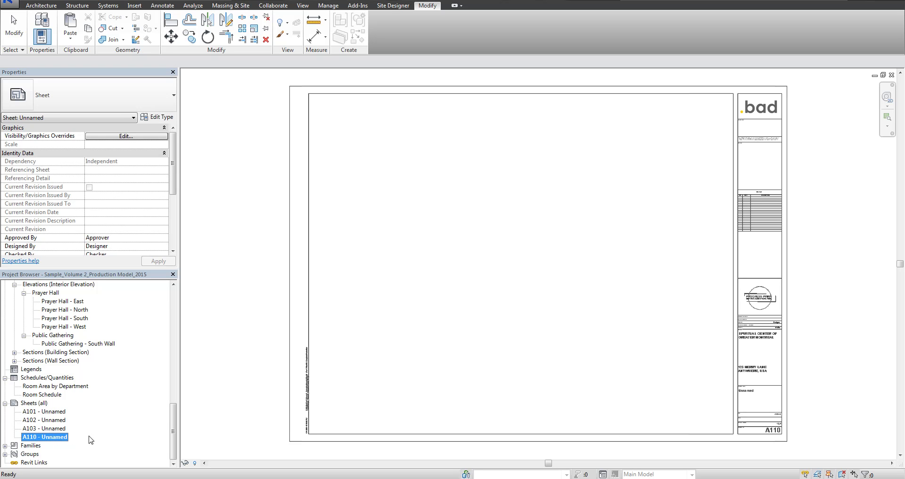
{"action": "left_click", "coordinate": [221, 377]}
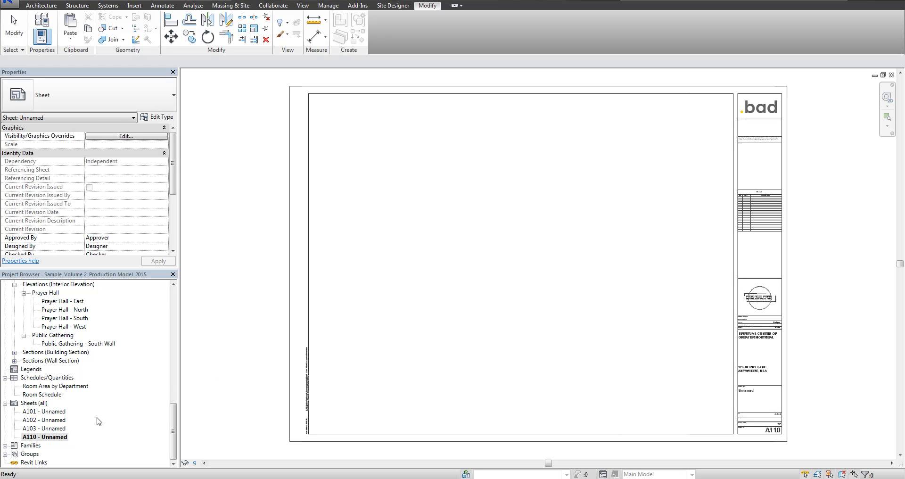
Change the number of sheet A101 to A100
{"action": "right_click", "coordinate": [46, 414]}
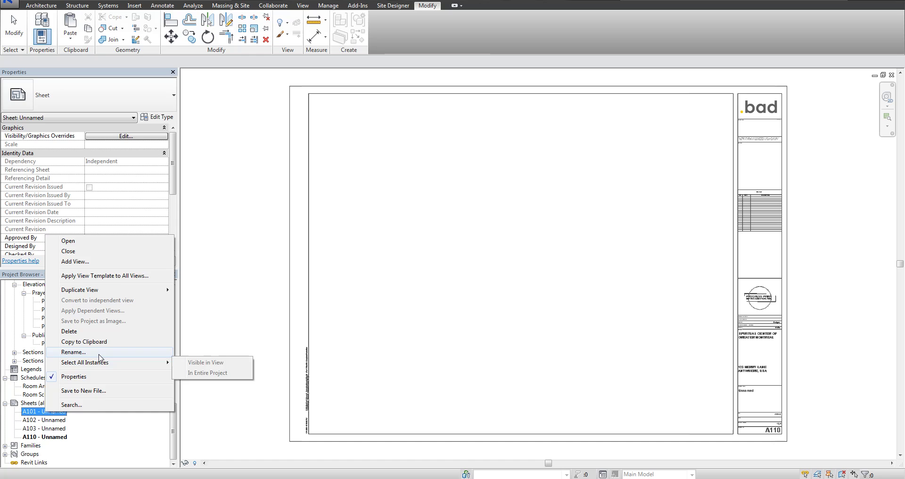
{"action": "left_click", "coordinate": [70, 352]}
{"action": "type", "text": "A100"}
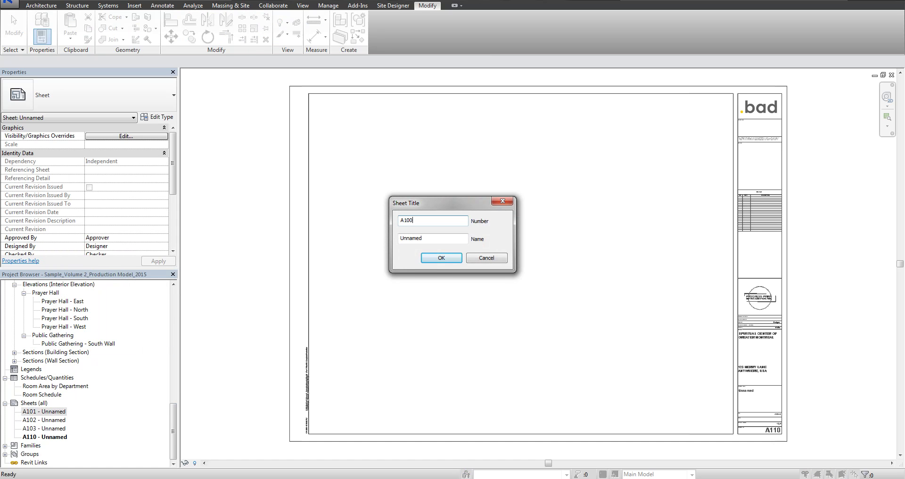
{"action": "left_click", "coordinate": [436, 257]}
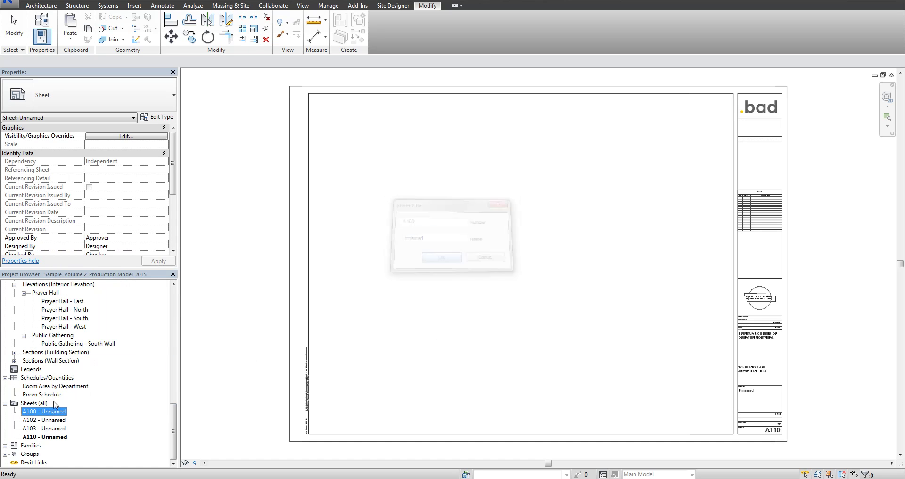
Change the number of sheet A102 to A101
{"action": "right_click", "coordinate": [26, 420]}
{"action": "left_click", "coordinate": [108, 361]}
{"action": "type", "text": "A101"}
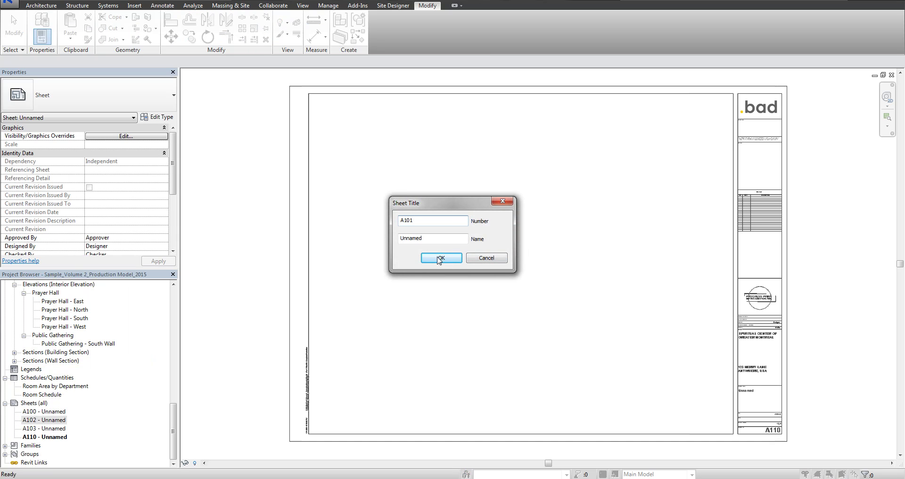
{"action": "left_click", "coordinate": [439, 258]}
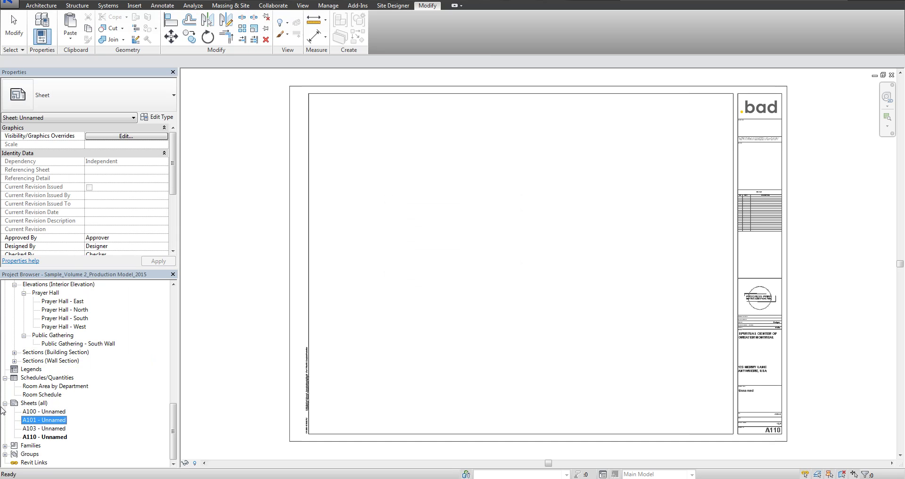
Change the number of sheet A103 to A102
{"action": "right_click", "coordinate": [34, 428]}
{"action": "left_click", "coordinate": [63, 370]}
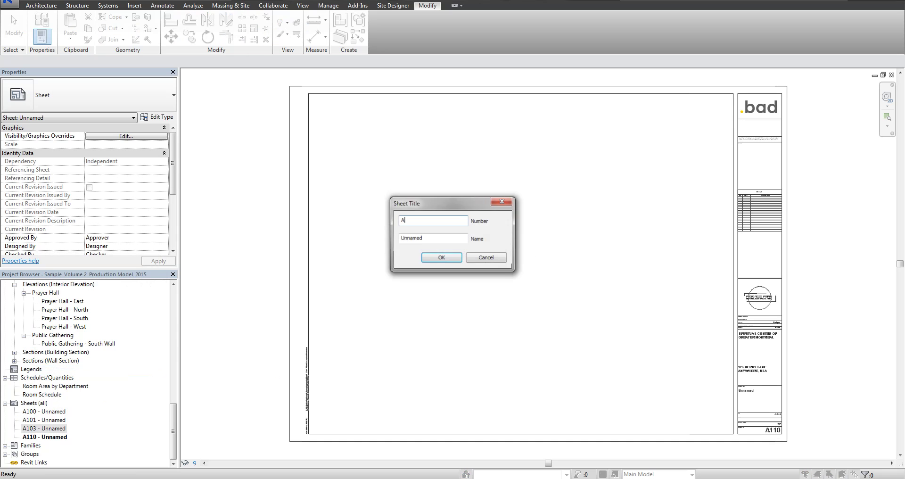
{"action": "key", "text": "BackSpace"}
{"action": "type", "text": "2"}
{"action": "left_click", "coordinate": [441, 258]}
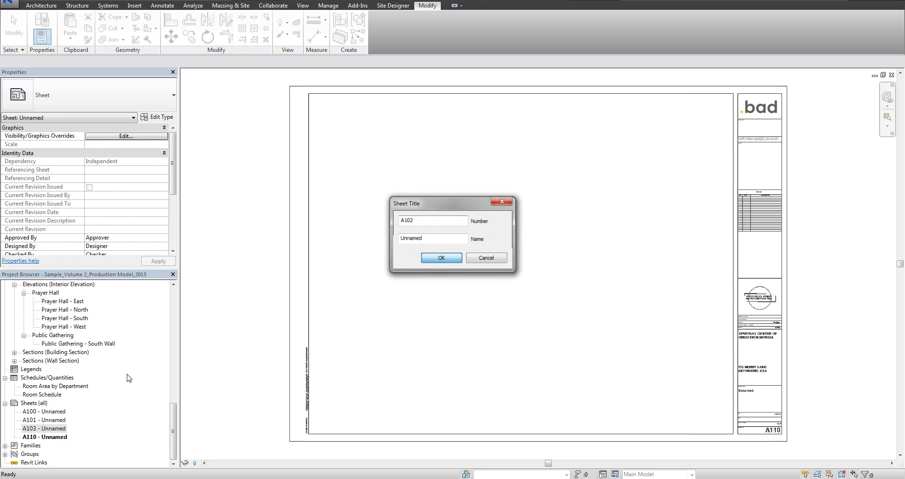
Copy the A100 sheet and paste it as one additional sheet
{"action": "left_click", "coordinate": [52, 412]}
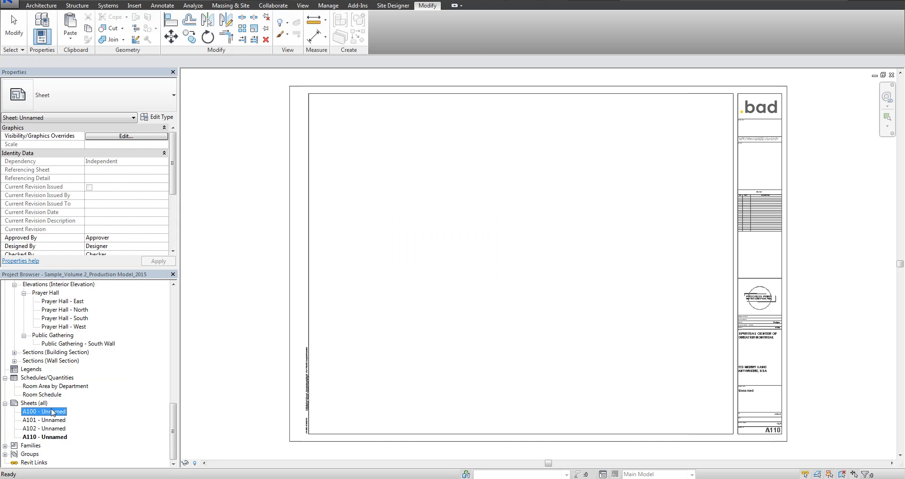
{"action": "right_click", "coordinate": [52, 412]}
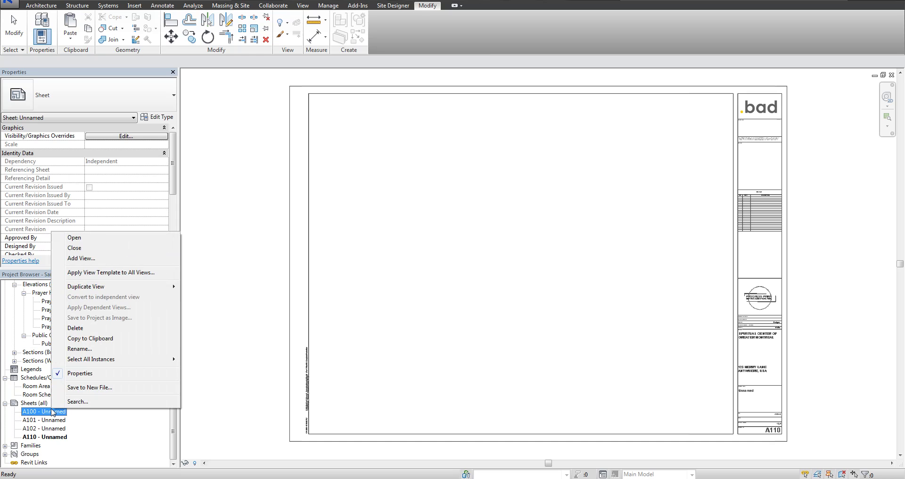
{"action": "left_click", "coordinate": [83, 424]}
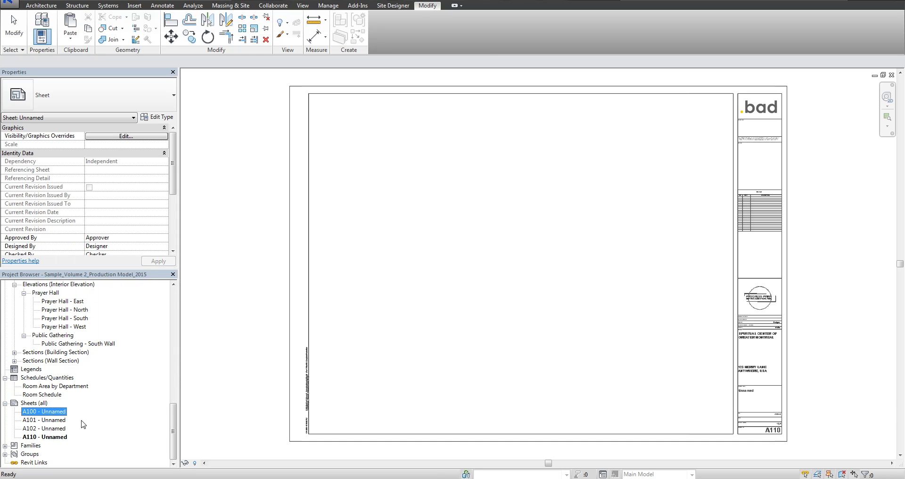
{"action": "right_click", "coordinate": [32, 416]}
{"action": "left_click", "coordinate": [42, 418]}
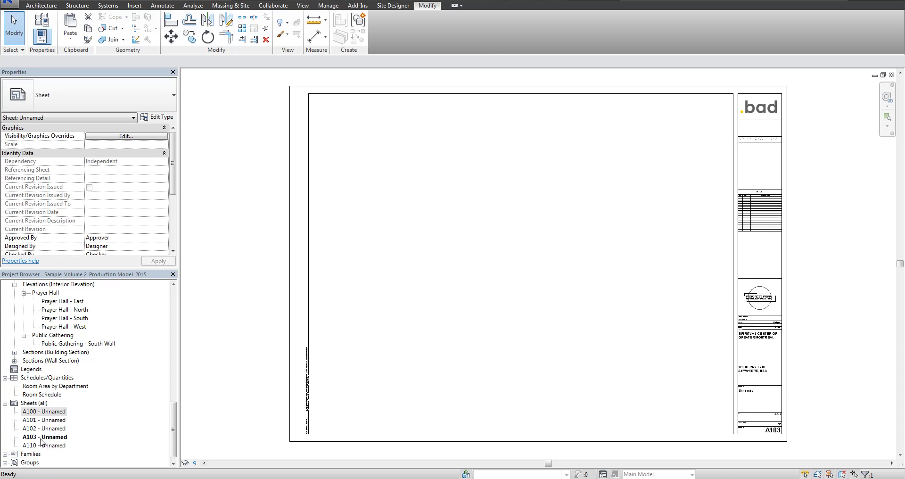
Renumber the newly pasted sheet A103 as A100.1 and paste another sheet copy after it
{"action": "right_click", "coordinate": [51, 440]}
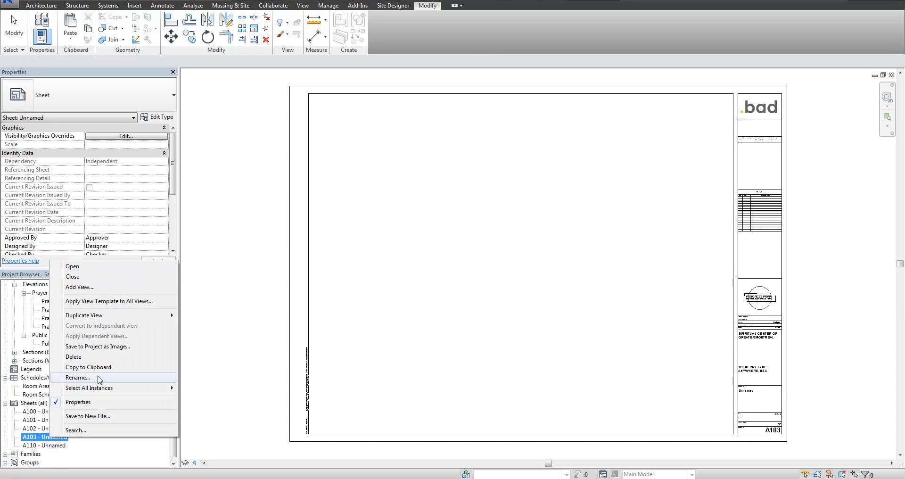
{"action": "left_click", "coordinate": [96, 378]}
{"action": "left_click", "coordinate": [431, 222]}
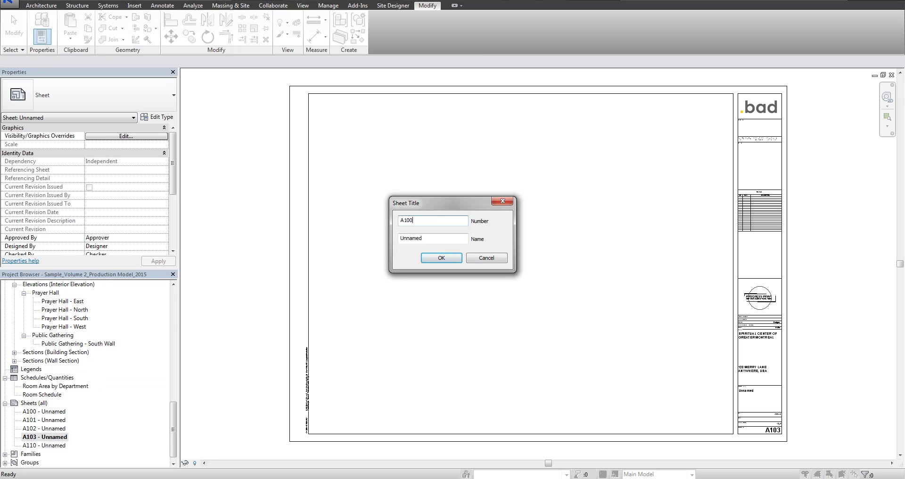
{"action": "type", "text": "0.1"}
{"action": "left_click", "coordinate": [441, 258]}
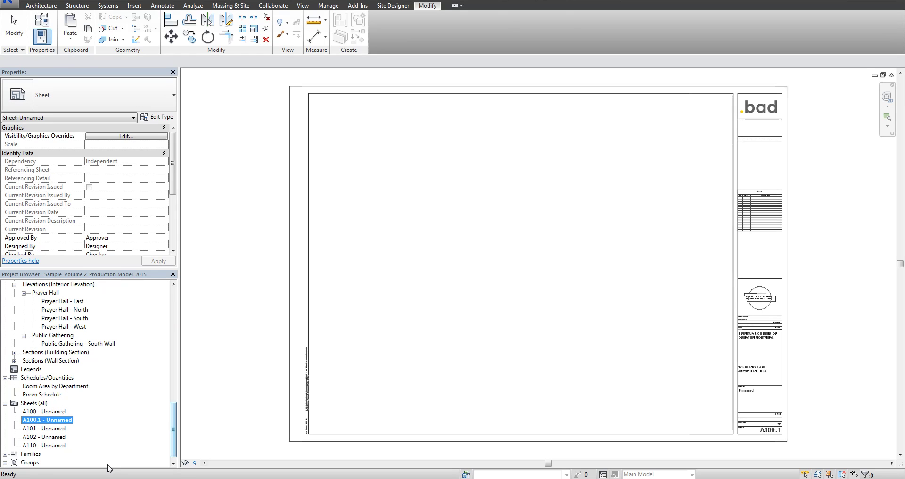
{"action": "left_click", "coordinate": [99, 428]}
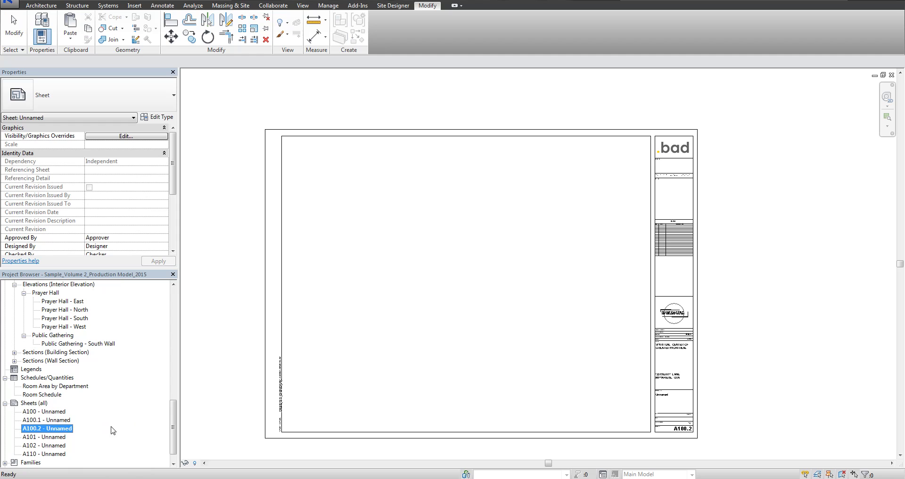
Paste two more sheet copies, renumbering the first of them as A101.1
{"action": "left_click", "coordinate": [54, 445]}
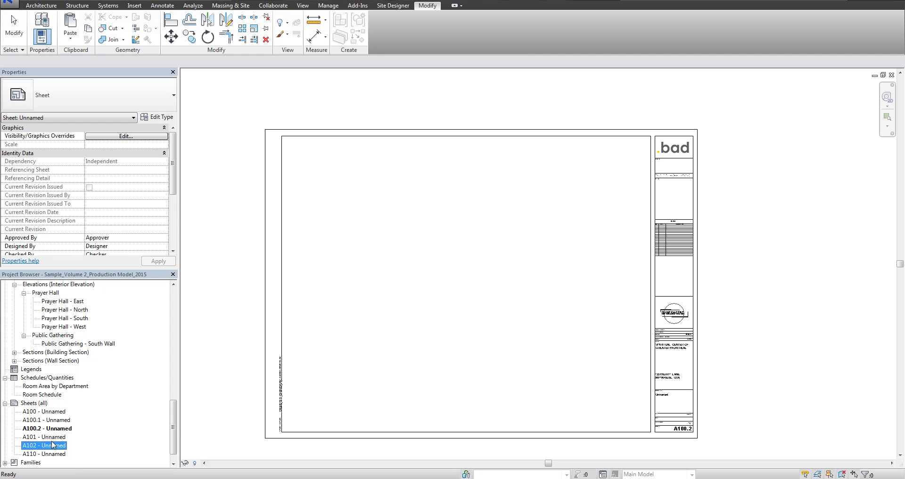
{"action": "left_click", "coordinate": [53, 437]}
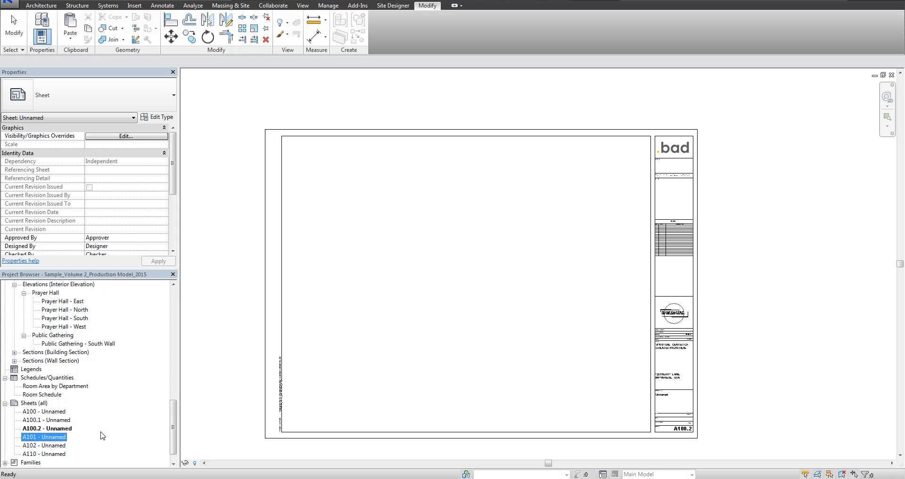
{"action": "right_click", "coordinate": [60, 436]}
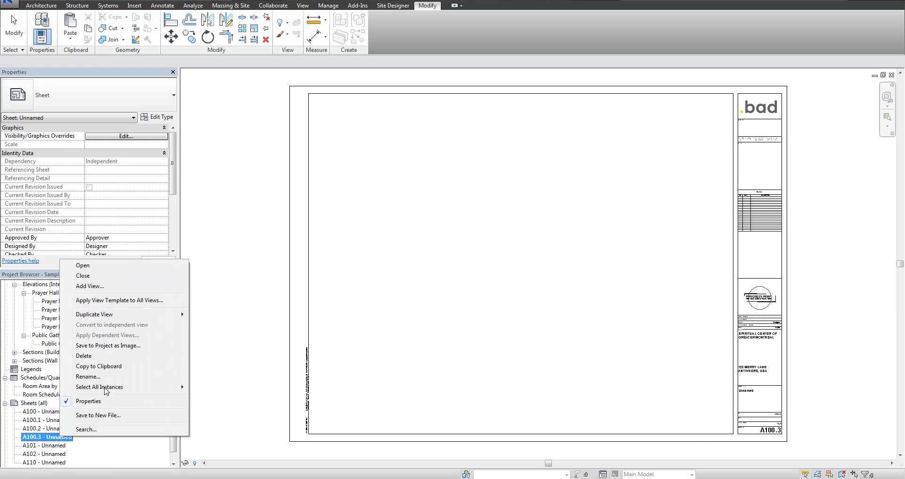
{"action": "left_click", "coordinate": [116, 377]}
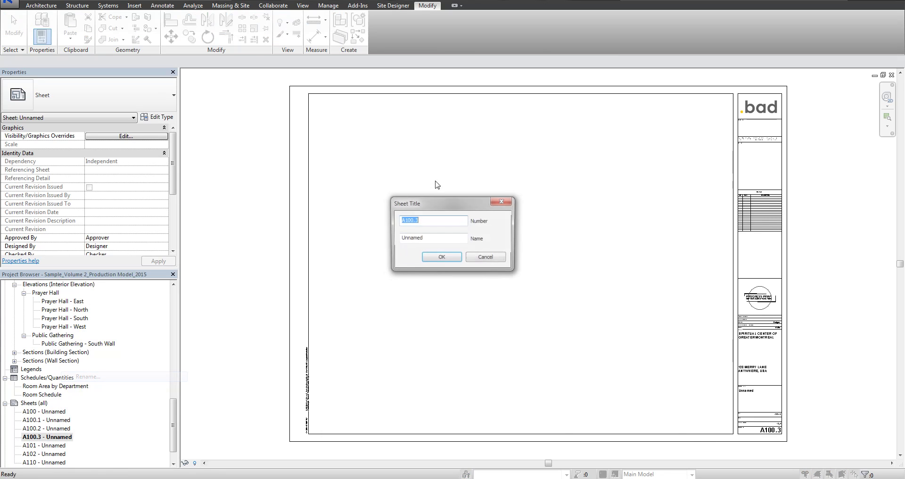
{"action": "left_click", "coordinate": [426, 222]}
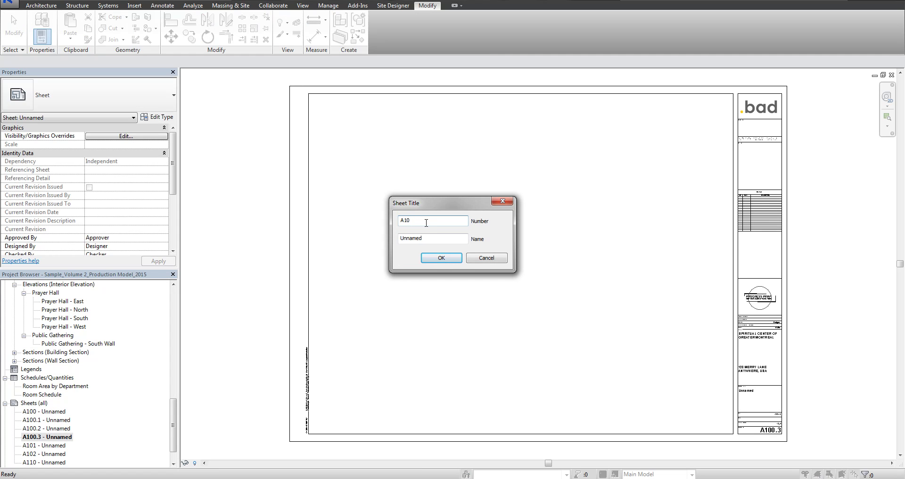
{"action": "left_click", "coordinate": [441, 257]}
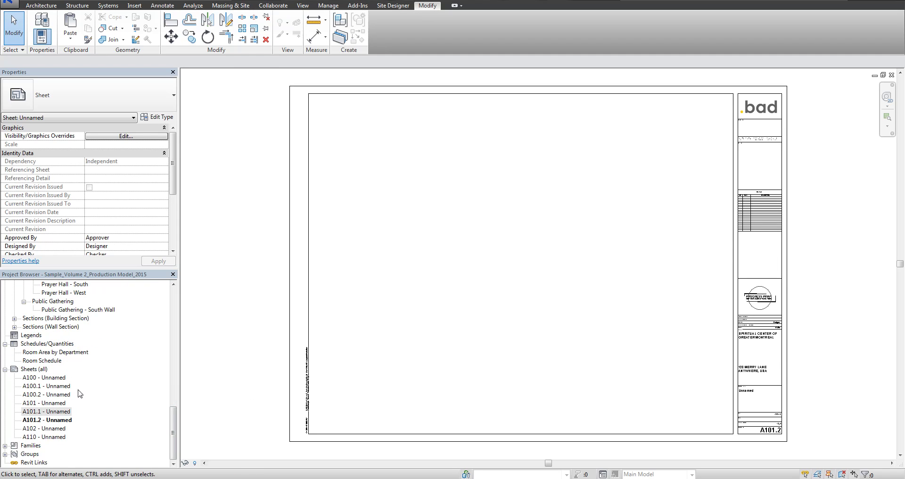
{"action": "left_click", "coordinate": [31, 371]}
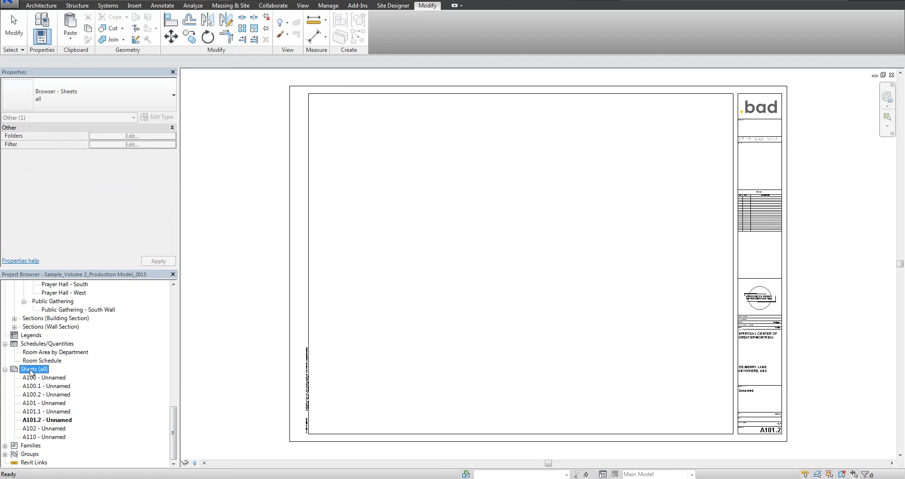
{"action": "right_click", "coordinate": [31, 372]}
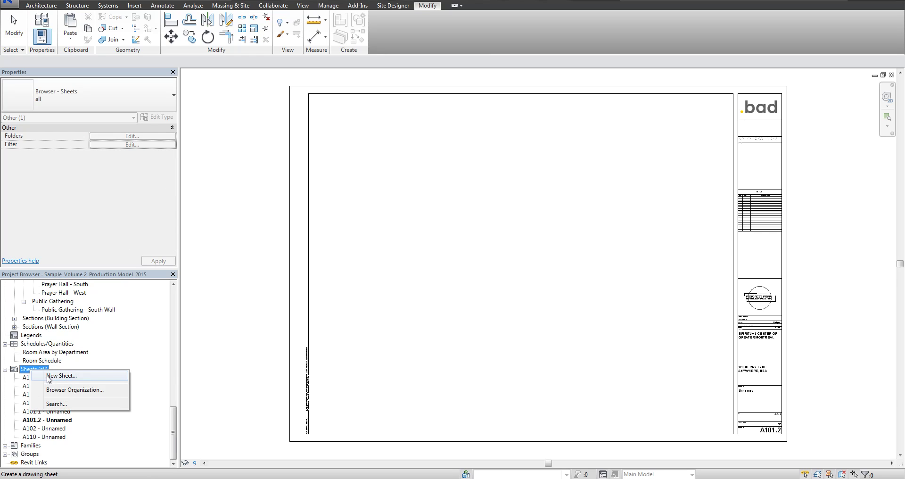
{"action": "left_click", "coordinate": [49, 376]}
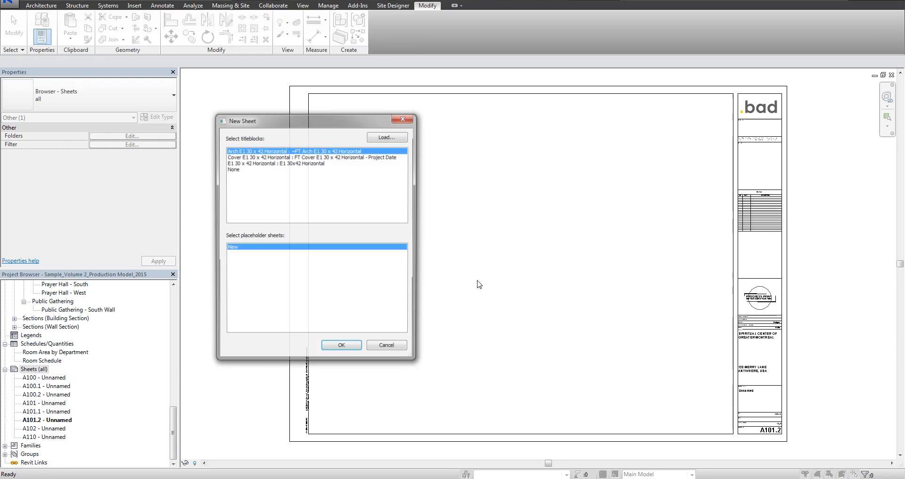
{"action": "left_click", "coordinate": [397, 349]}
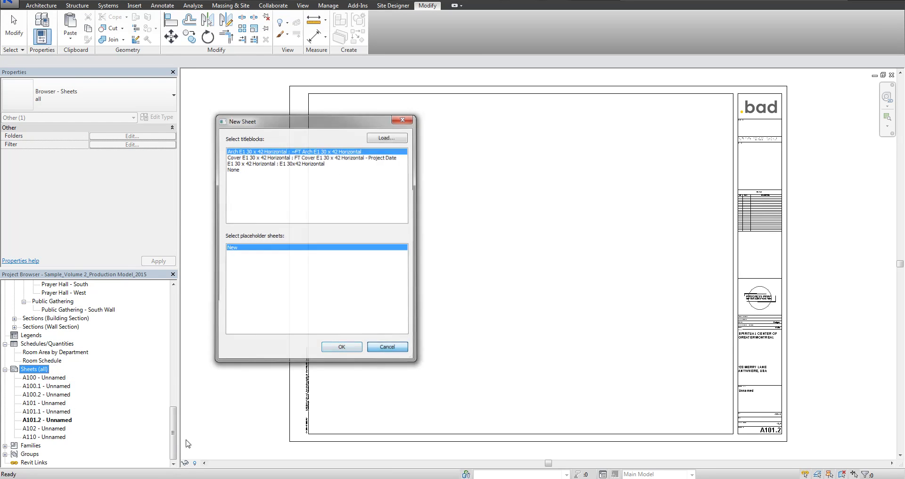
Paste another sheet copy, renumber it as A102.1 and paste one more copy after it
{"action": "left_click", "coordinate": [47, 429]}
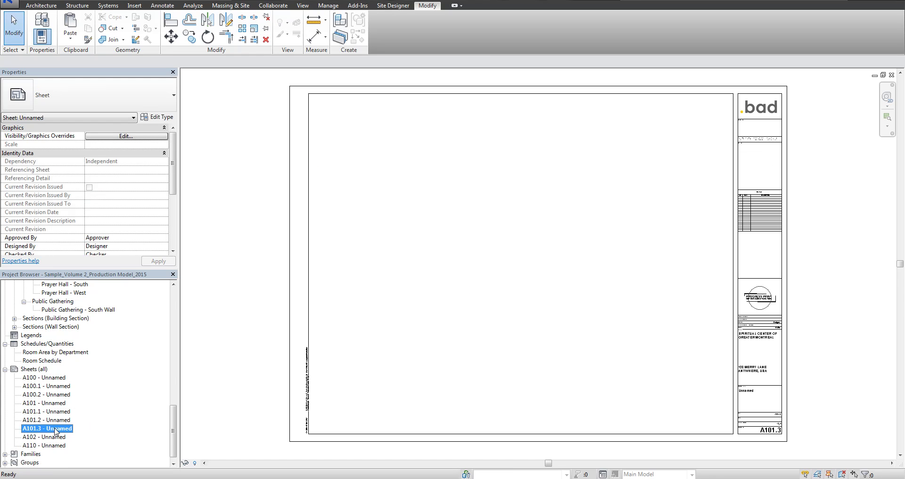
{"action": "right_click", "coordinate": [56, 428]}
{"action": "left_click", "coordinate": [82, 368]}
{"action": "type", "text": "A102.1"}
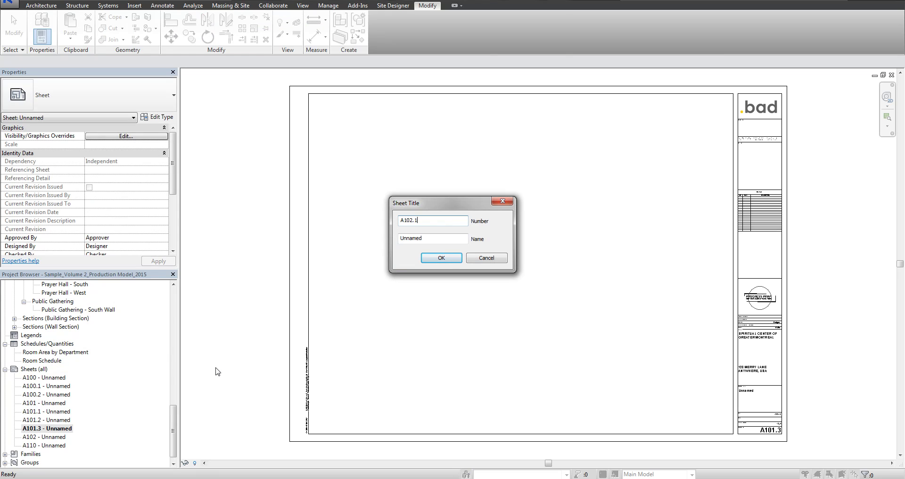
{"action": "key", "text": "Return"}
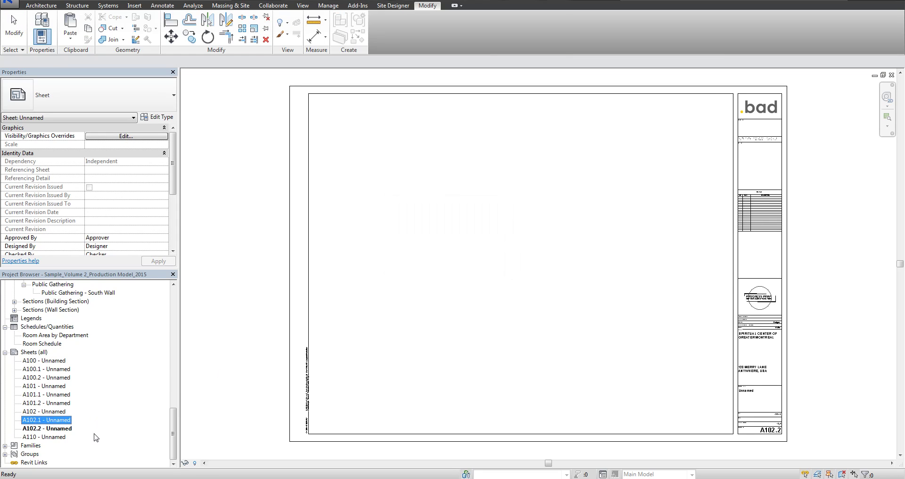
Paste another sheet copy, renumber it as A110.1 and paste one more copy after it
{"action": "left_click", "coordinate": [56, 428]}
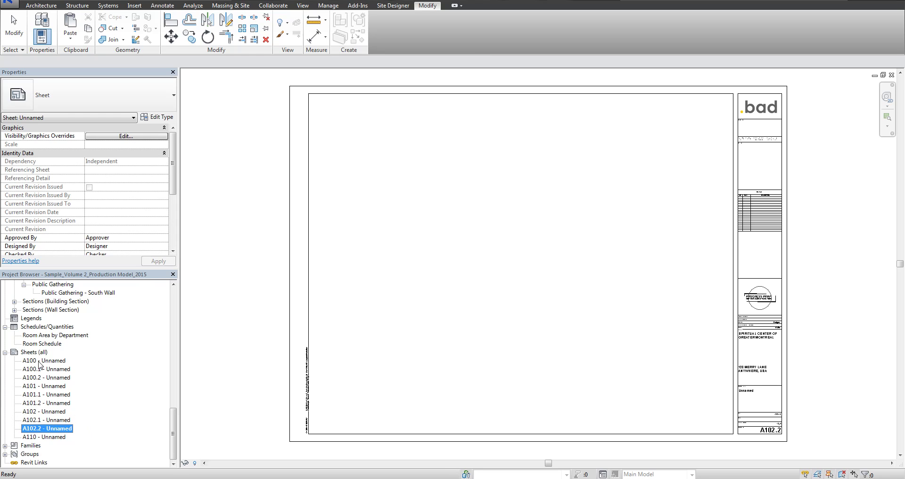
{"action": "left_click", "coordinate": [55, 436]}
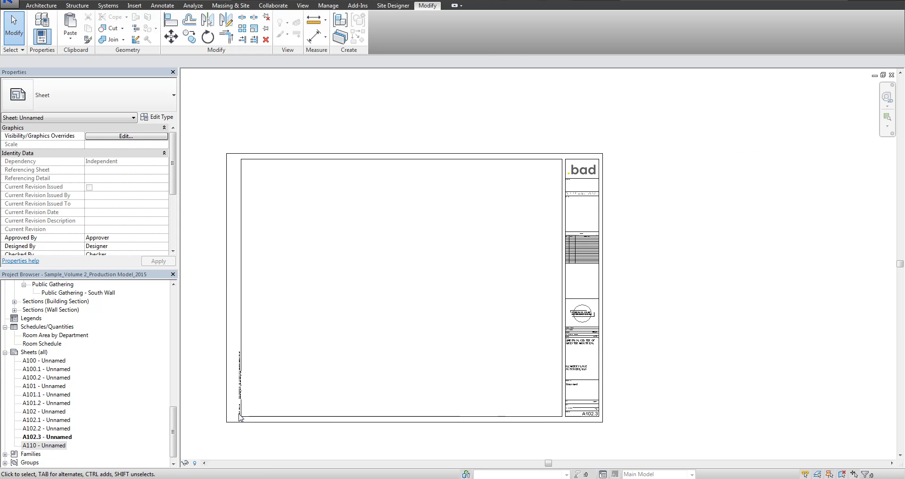
{"action": "left_click", "coordinate": [52, 438]}
{"action": "right_click", "coordinate": [52, 439]}
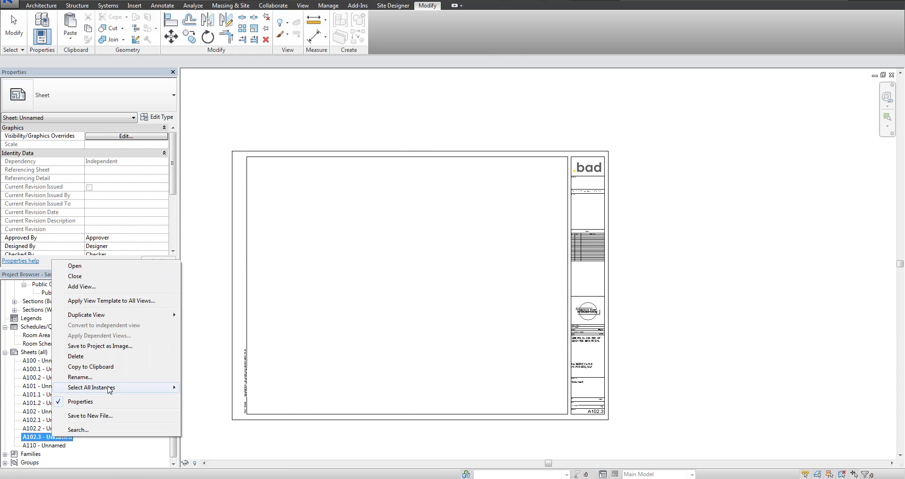
{"action": "left_click", "coordinate": [101, 377]}
{"action": "type", "text": "A110.1"}
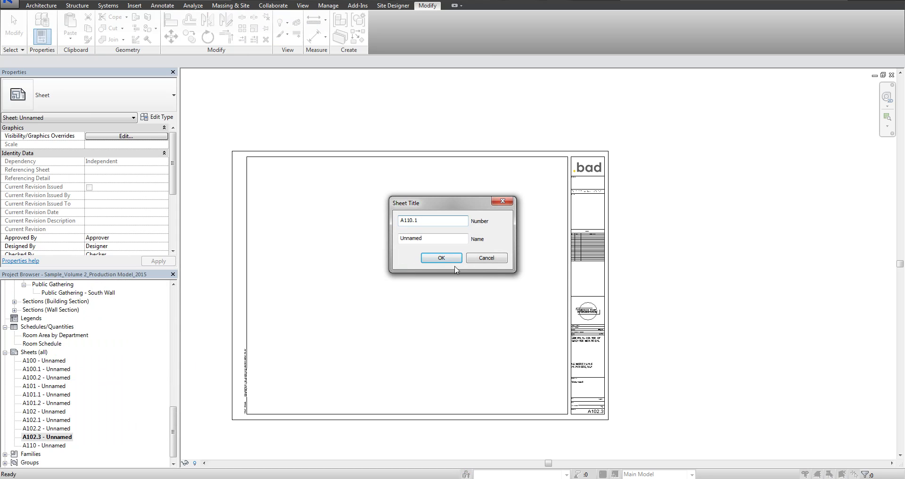
{"action": "left_click", "coordinate": [454, 259]}
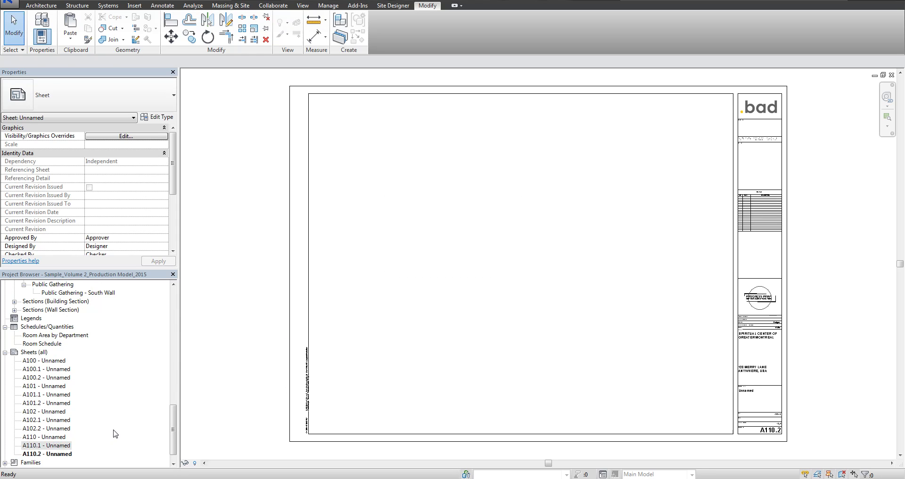
Paste a further sheet copy after A110.2 and renumber it as A111
{"action": "right_click", "coordinate": [55, 439]}
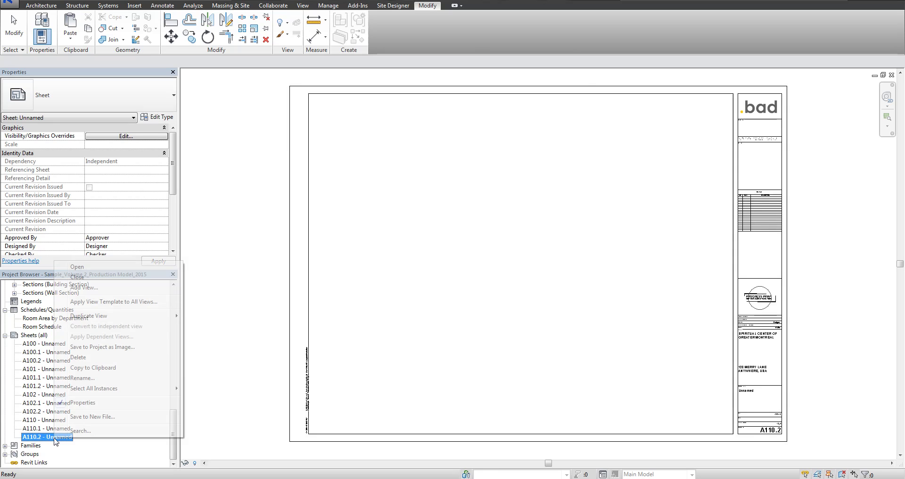
{"action": "left_click", "coordinate": [188, 393]}
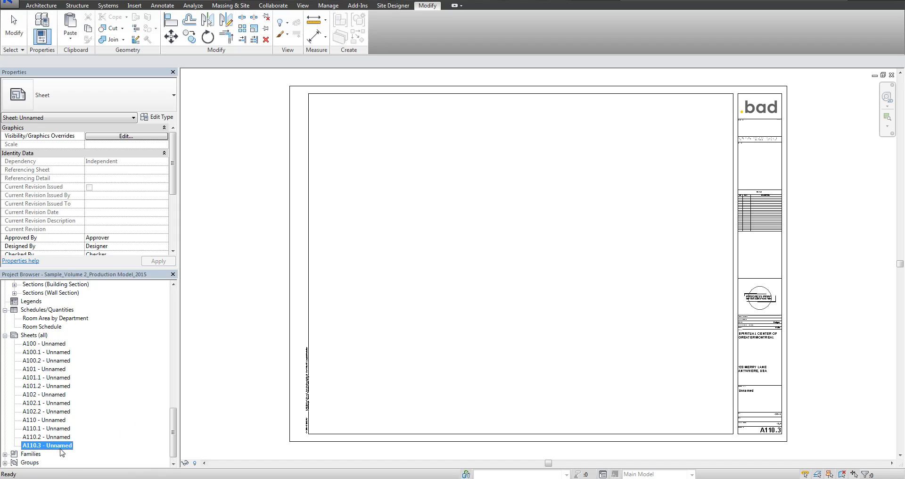
{"action": "right_click", "coordinate": [60, 445]}
{"action": "left_click", "coordinate": [89, 389]}
{"action": "type", "text": "A111"}
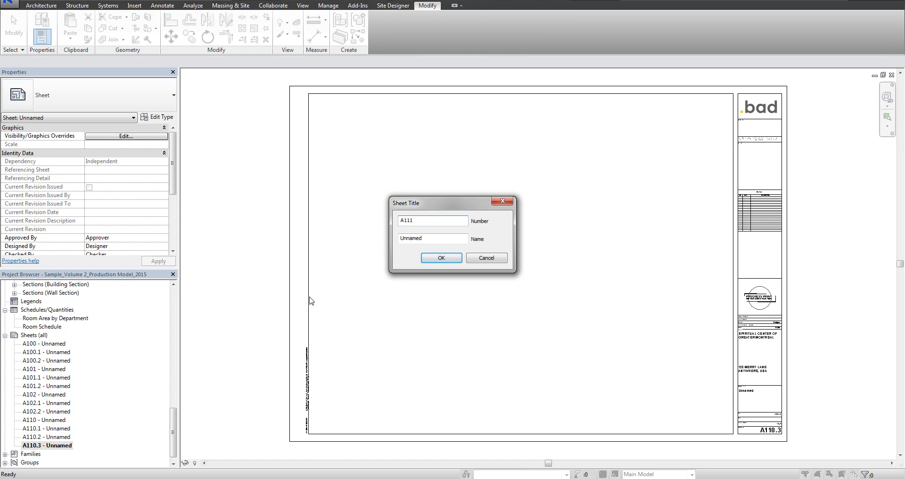
{"action": "left_click", "coordinate": [441, 258]}
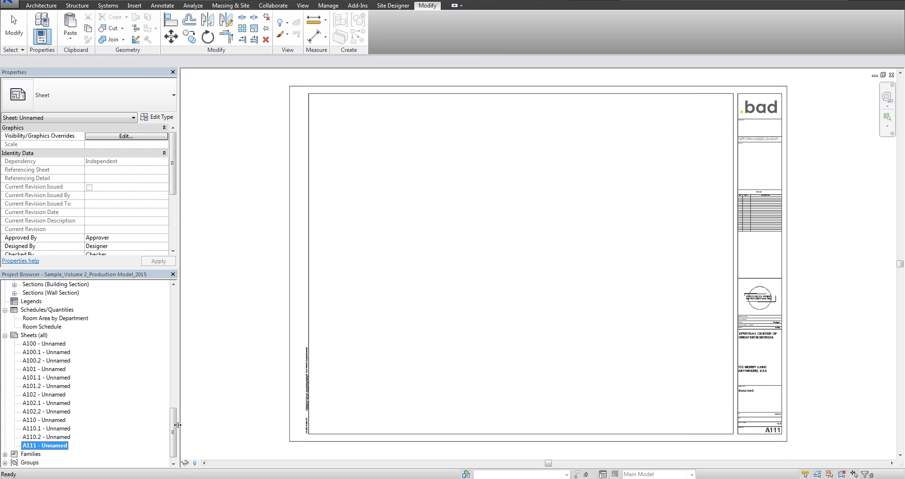
{"action": "left_click_drag", "start_coordinate": [178, 424], "coordinate": [176, 424]}
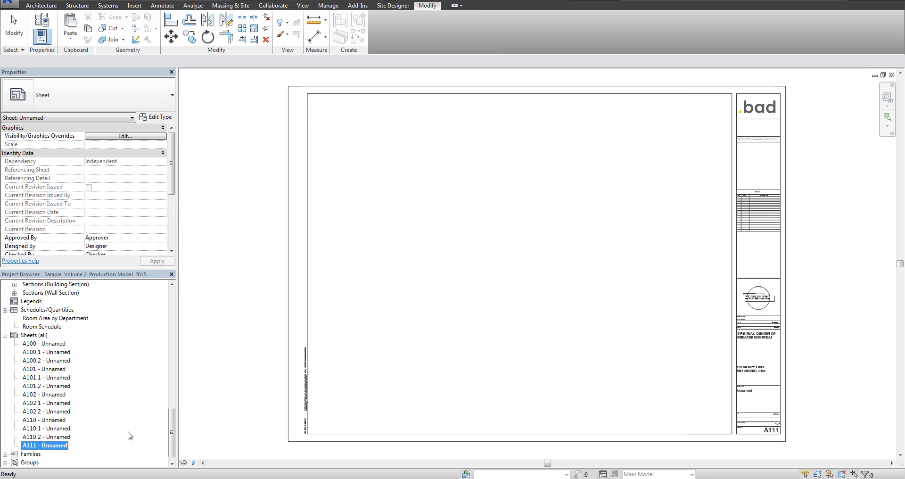
Paste another sheet copy, renumber it as A200 and paste two more copies after it
{"action": "left_click", "coordinate": [55, 453]}
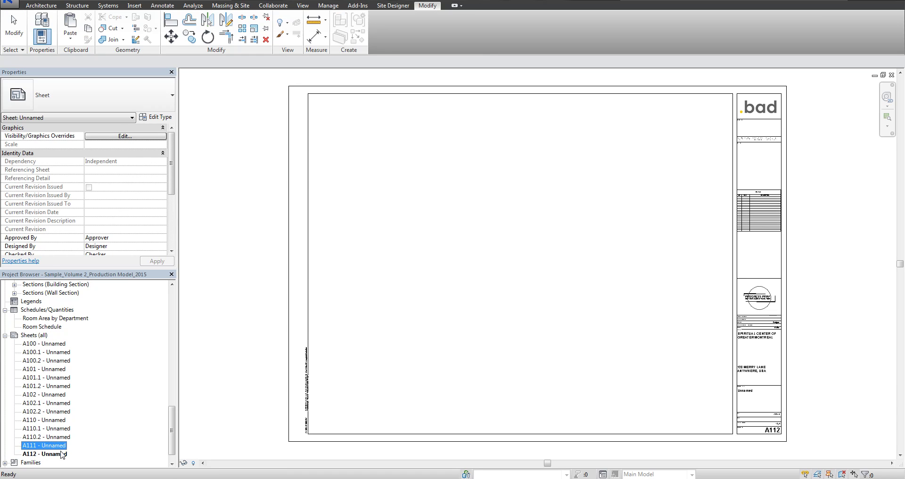
{"action": "right_click", "coordinate": [56, 455]}
{"action": "left_click", "coordinate": [97, 394]}
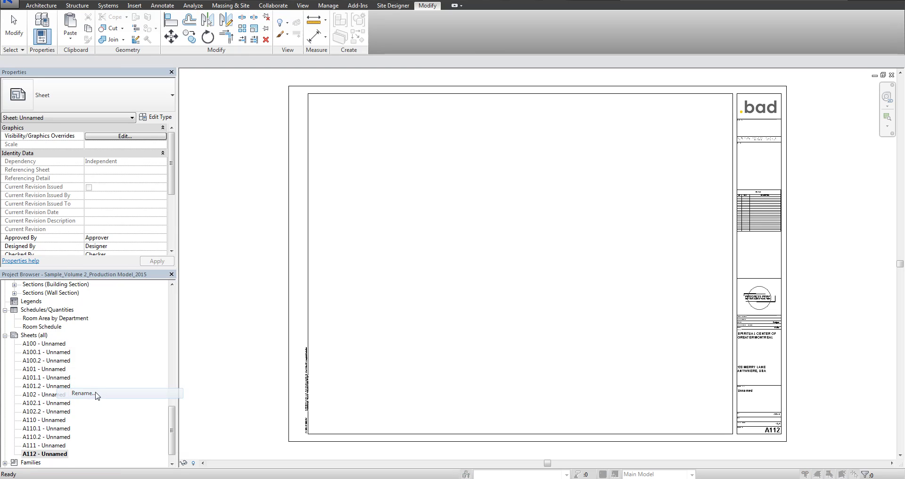
{"action": "type", "text": "A200"}
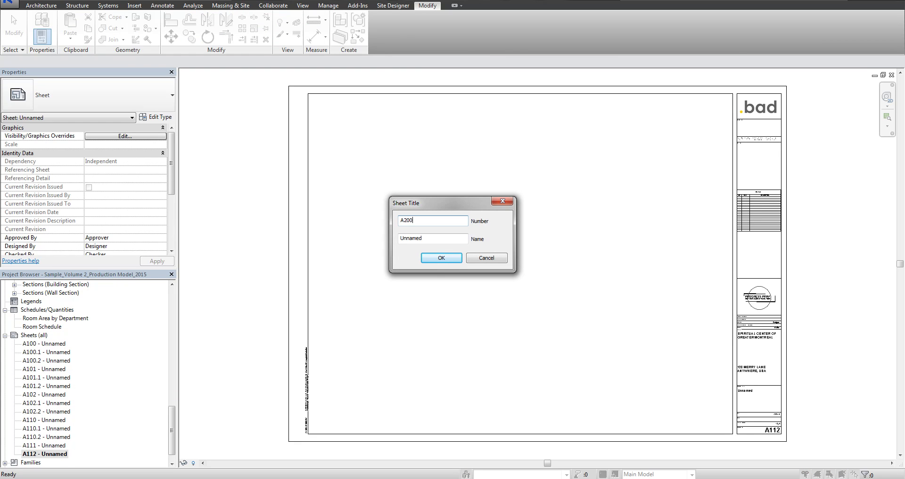
{"action": "left_click", "coordinate": [441, 257]}
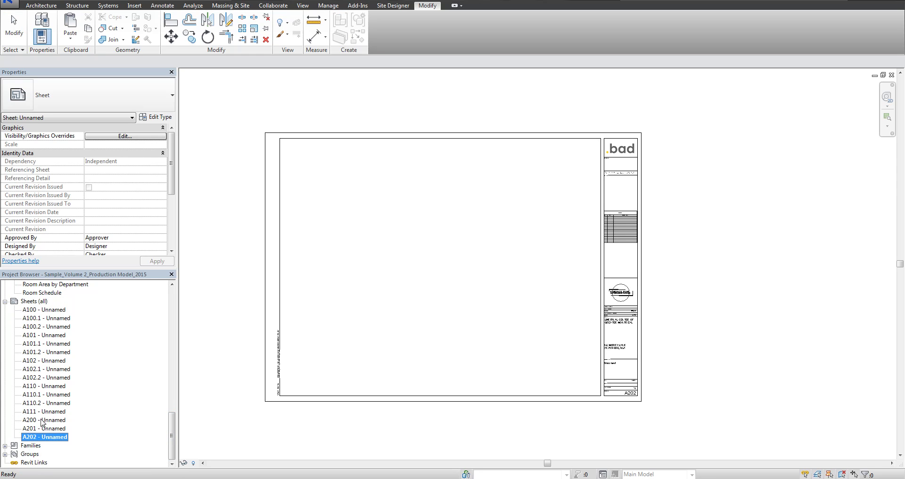
Paste a further sheet copy after A202 and renumber it as A300
{"action": "left_click", "coordinate": [42, 421]}
{"action": "left_click", "coordinate": [45, 441]}
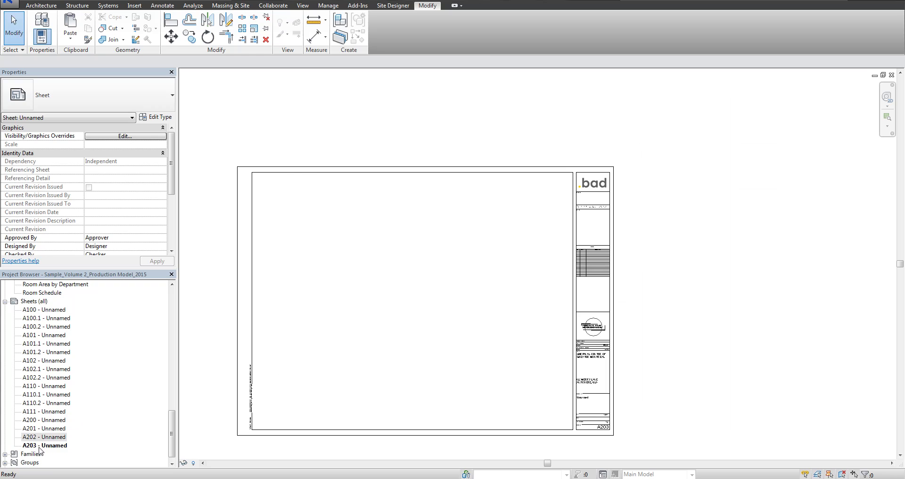
{"action": "right_click", "coordinate": [39, 445]}
{"action": "left_click", "coordinate": [68, 389]}
{"action": "type", "text": "A300"}
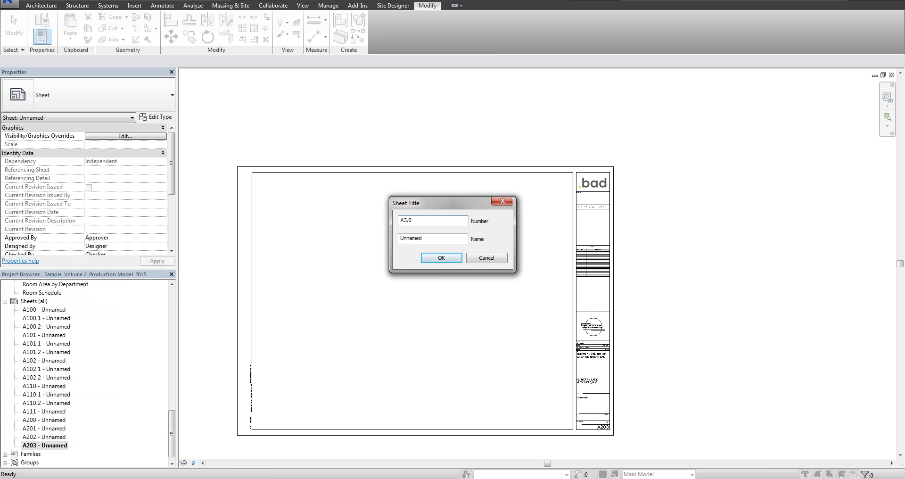
{"action": "left_click", "coordinate": [444, 258]}
Paste four more sheet copies after sheet A300
{"action": "left_click", "coordinate": [57, 429]}
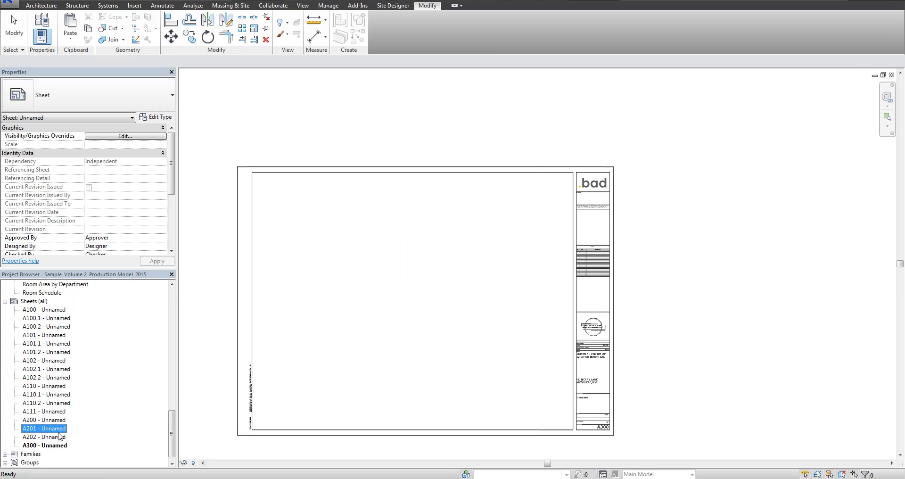
{"action": "left_click", "coordinate": [60, 445]}
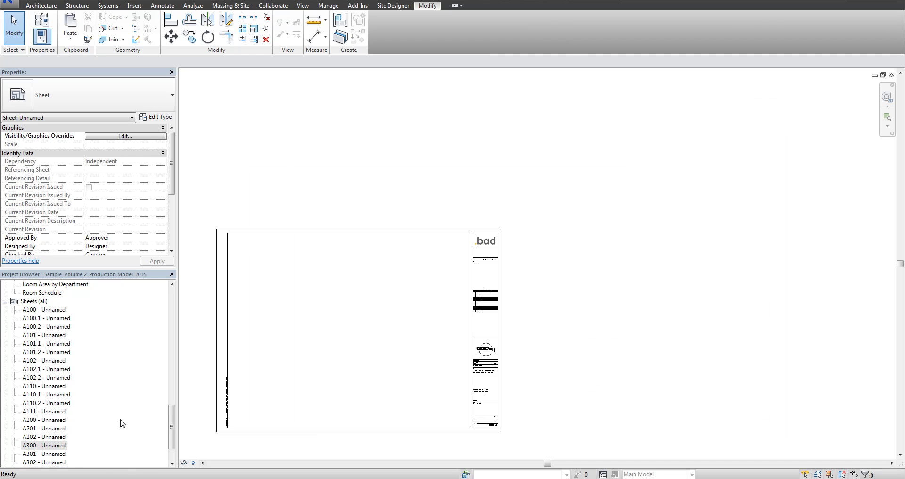
{"action": "scroll", "coordinate": [150, 445], "scroll_direction": "down", "scroll_amount": 2}
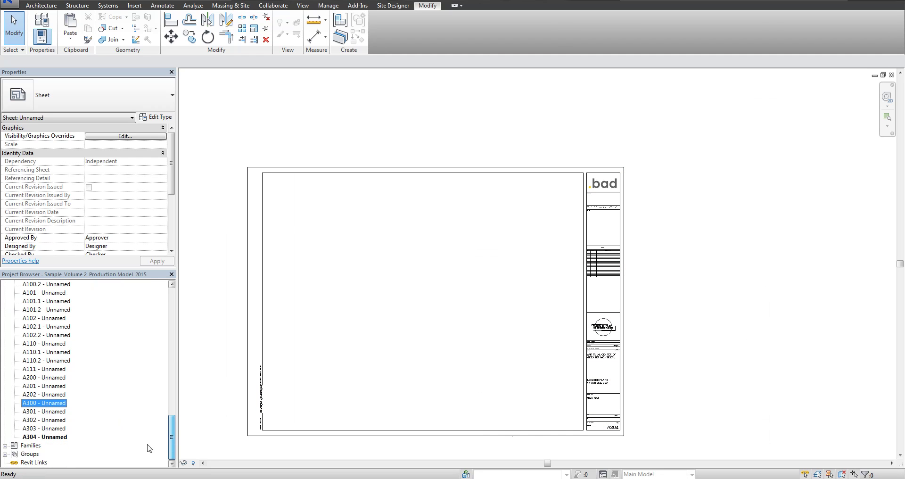
Paste another sheet copy after A304 and renumber it as A401
{"action": "left_click", "coordinate": [48, 438]}
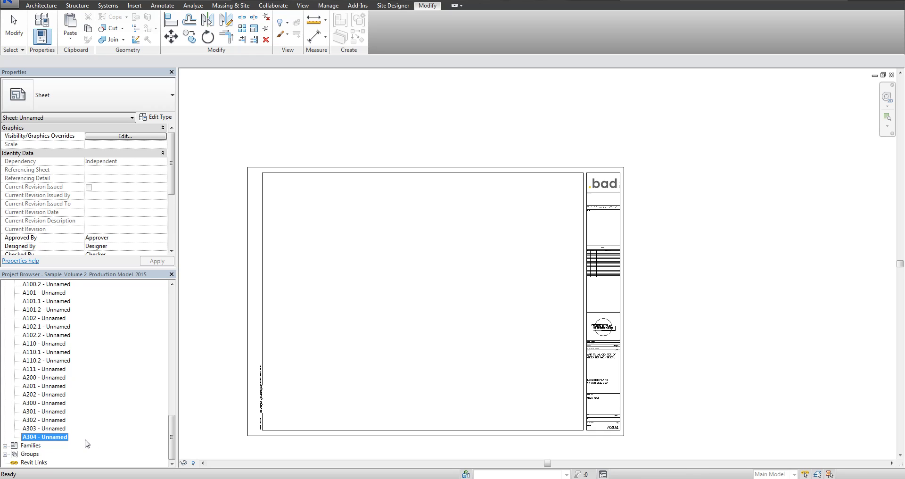
{"action": "right_click", "coordinate": [54, 444]}
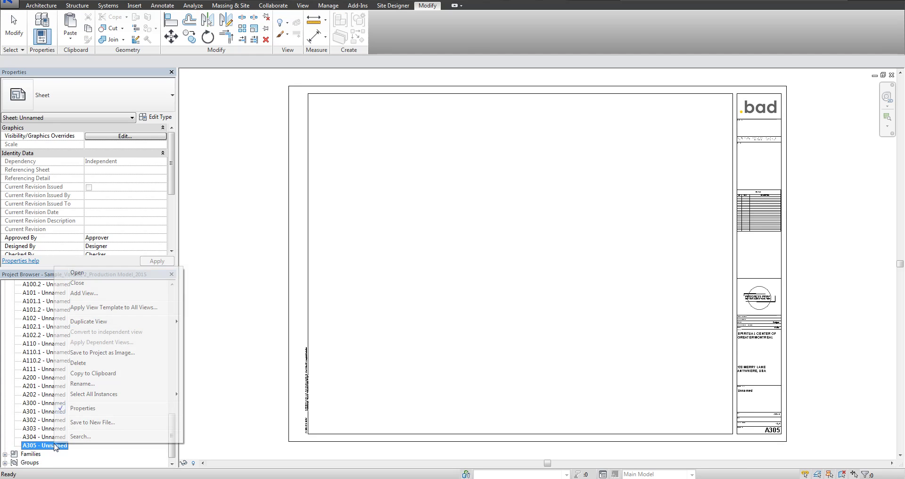
{"action": "left_click", "coordinate": [94, 383]}
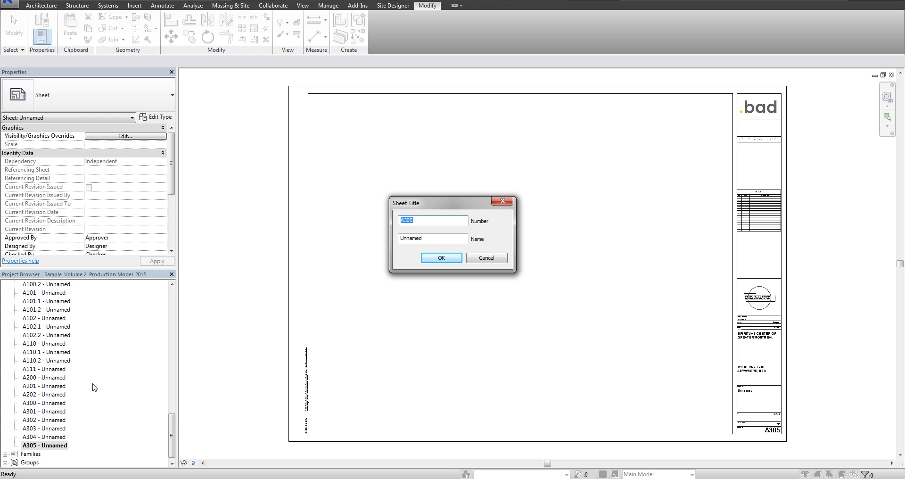
{"action": "type", "text": "A"}
{"action": "left_click", "coordinate": [447, 257]}
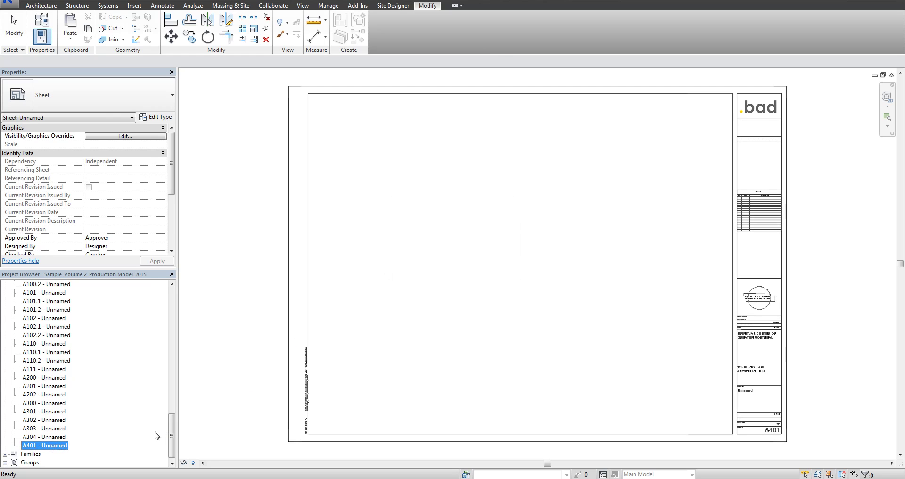
{"action": "scroll", "coordinate": [160, 433], "scroll_direction": "down", "scroll_amount": 1}
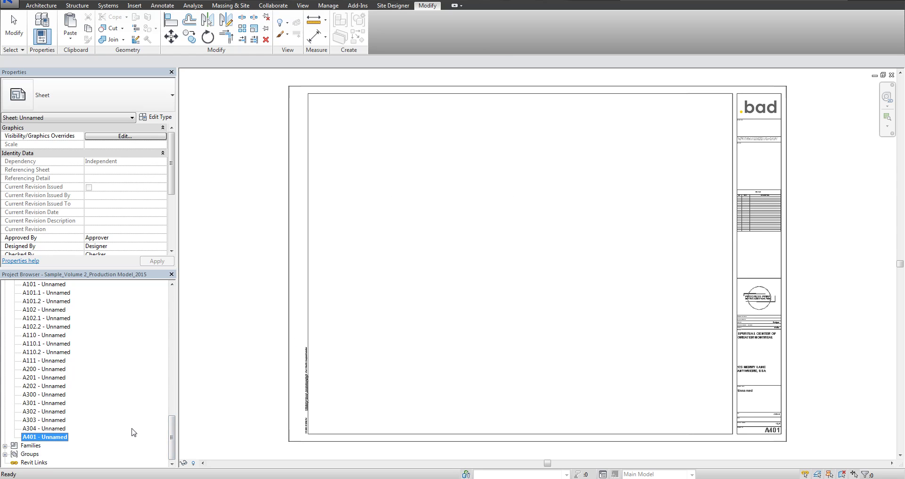